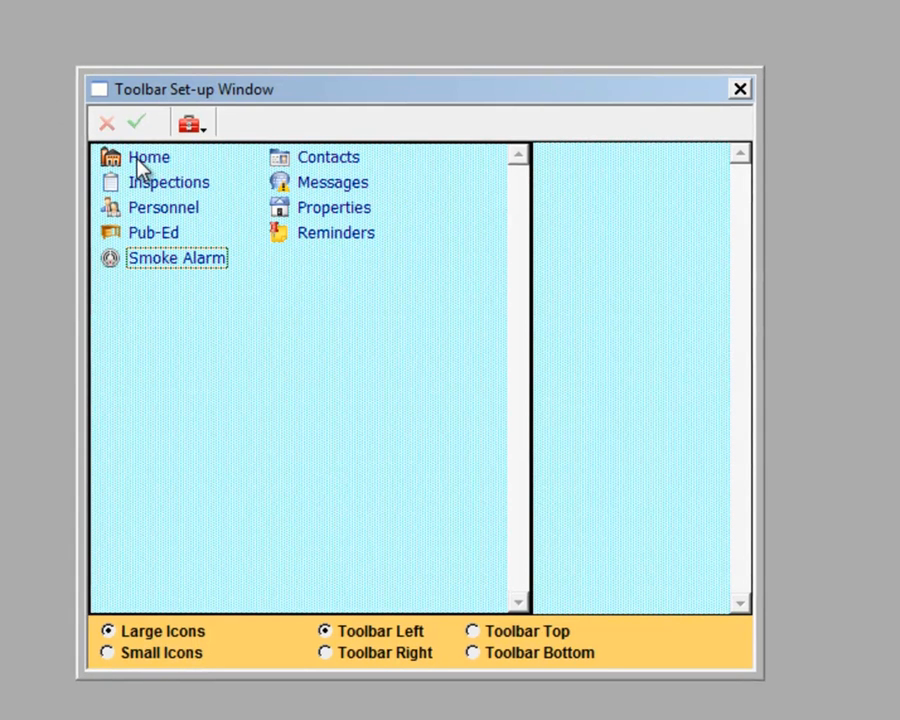
- Add Home, Properties, Inspections, Pub-Ed, Smoke Alarm, Contacts and Reminders to the toolbar, with its position set to Toolbar Top, and save the set-up
drag(140, 166, 615, 208)
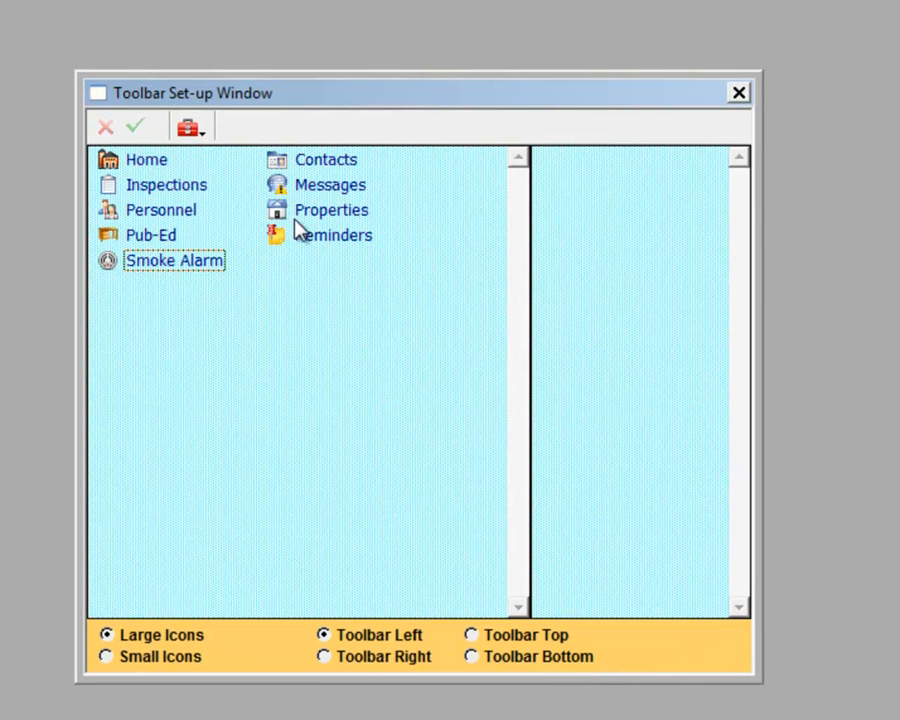
drag(296, 213, 625, 236)
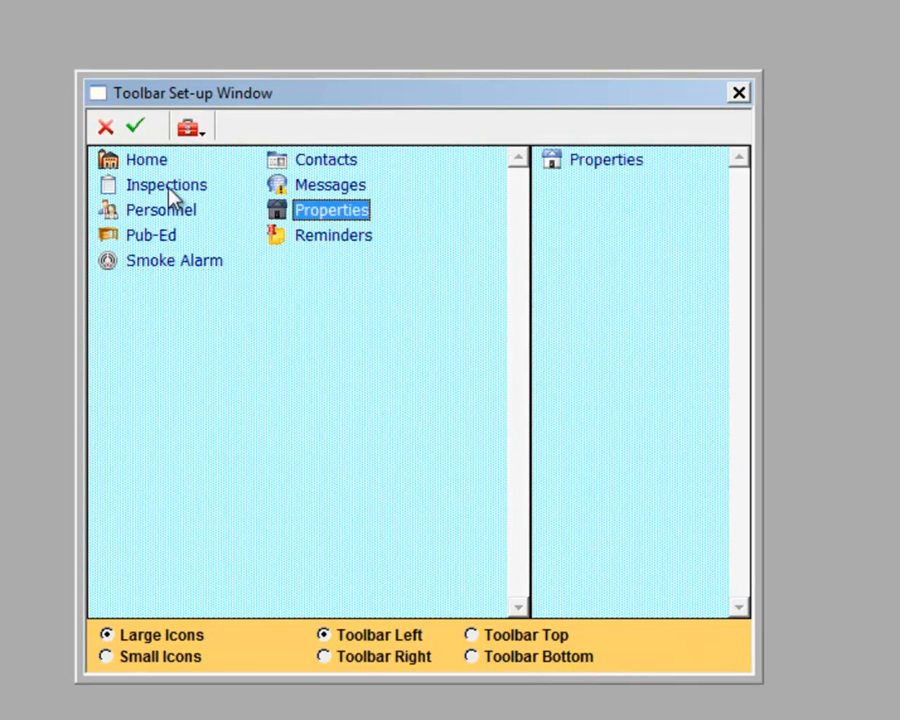
drag(170, 191, 623, 251)
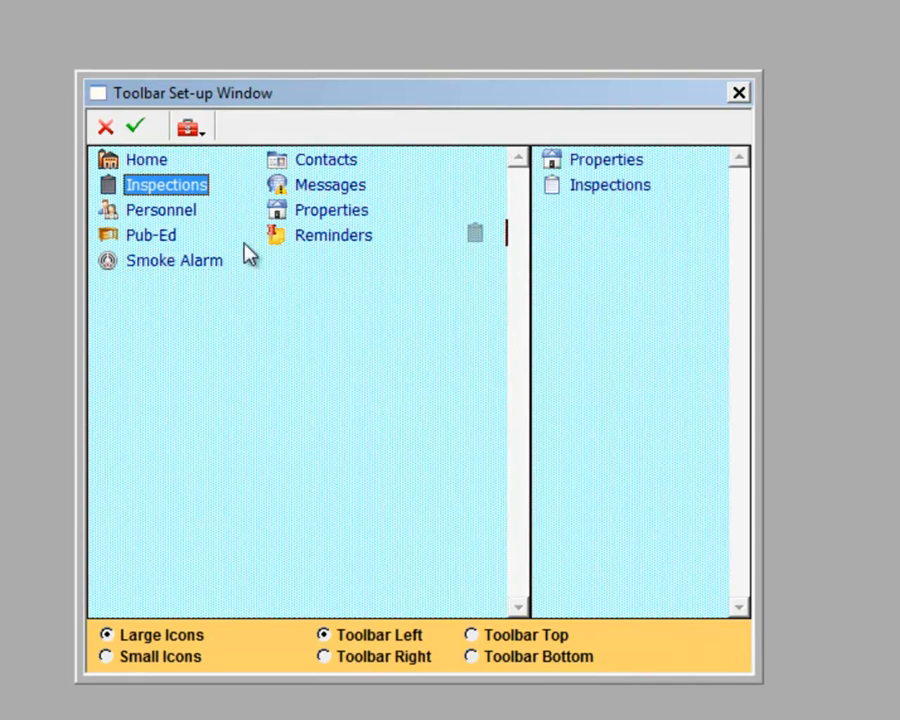
drag(152, 242, 545, 245)
drag(163, 261, 625, 305)
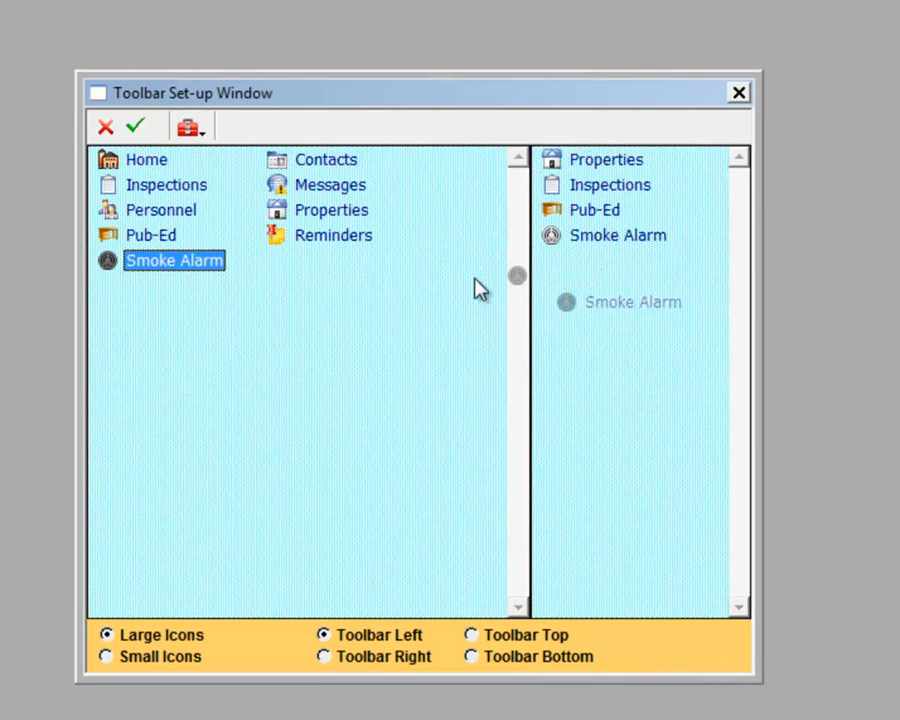
drag(273, 159, 615, 293)
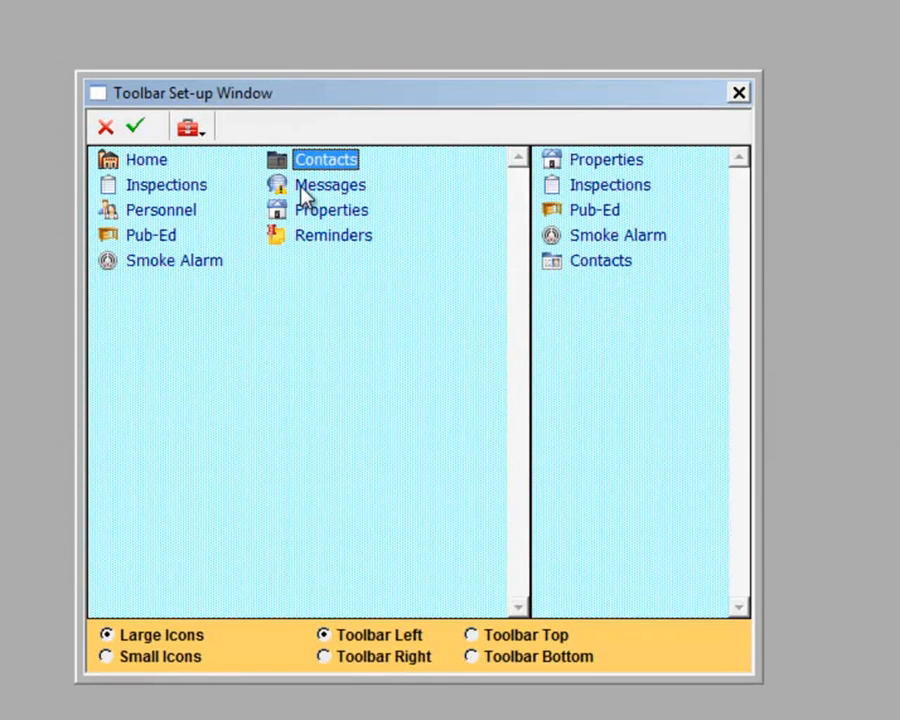
drag(311, 240, 618, 320)
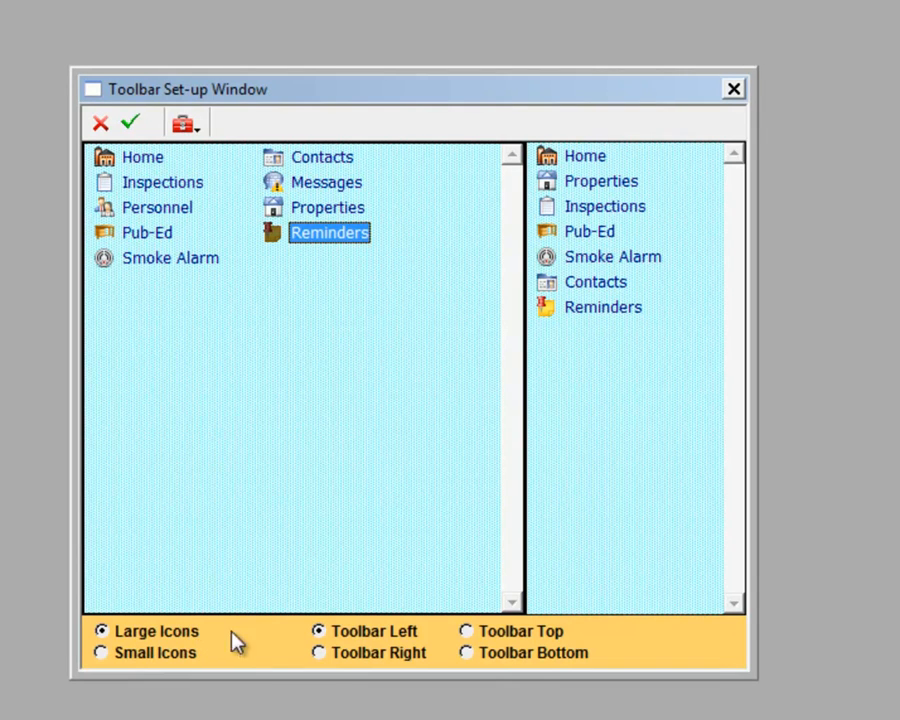
click(483, 640)
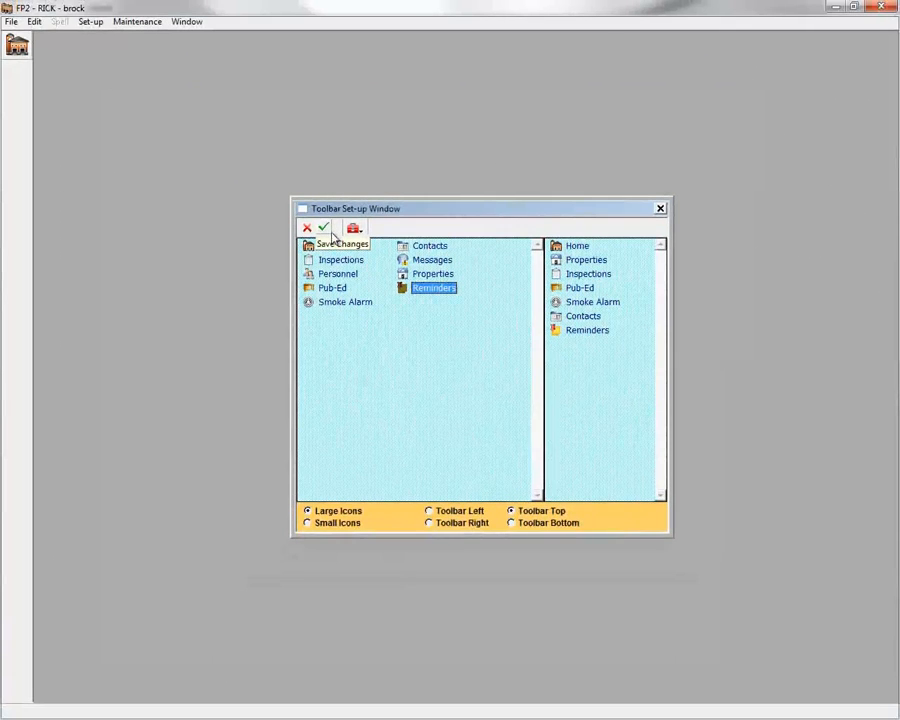
click(331, 234)
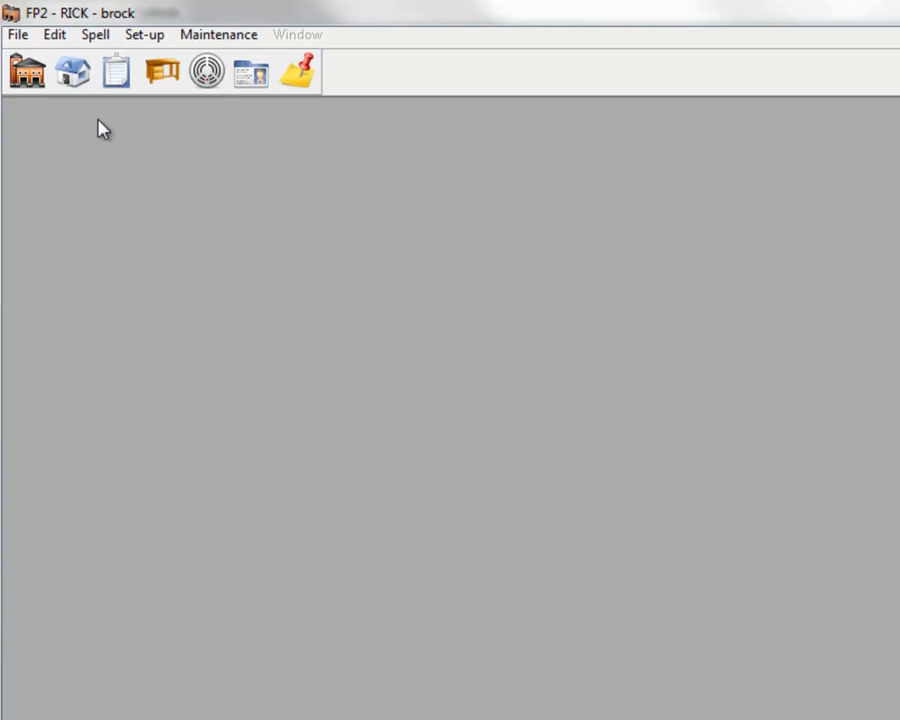
- In the user preferences, set the Properties and Inspections windows to show after login
click(18, 35)
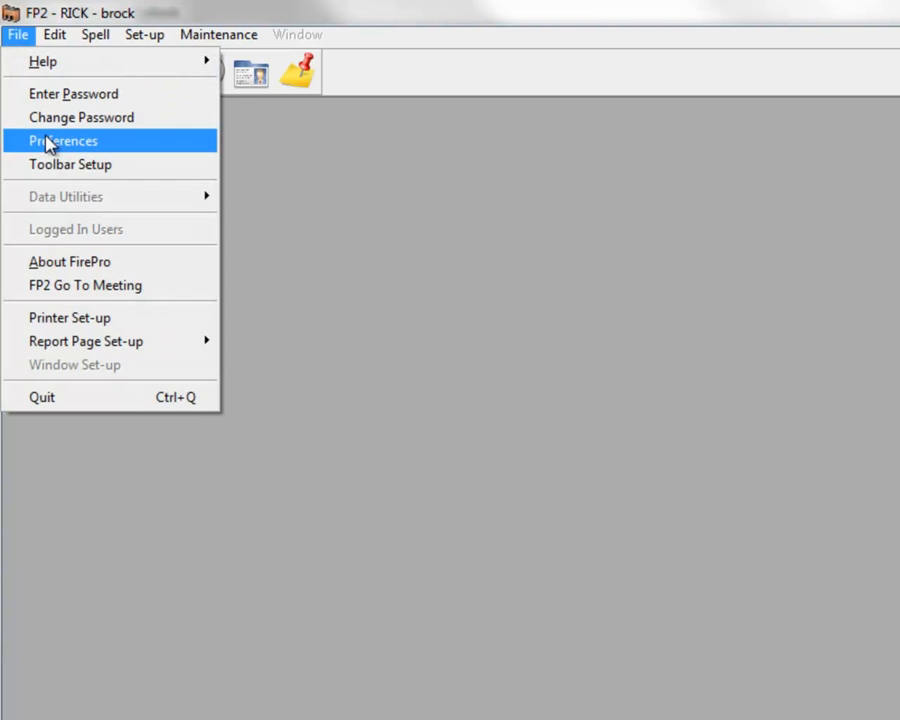
click(50, 143)
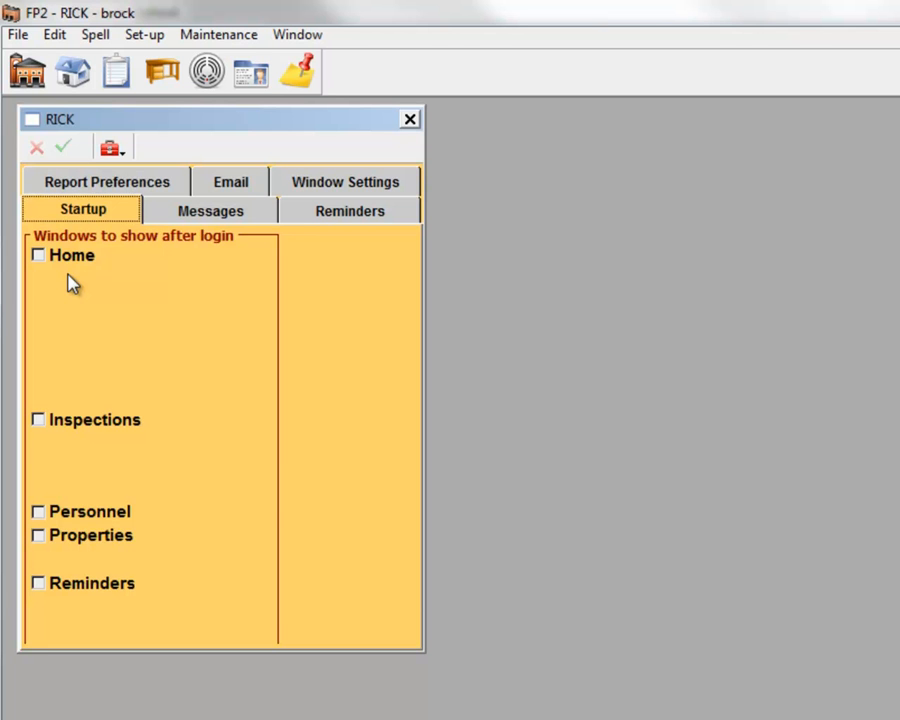
click(40, 535)
click(40, 421)
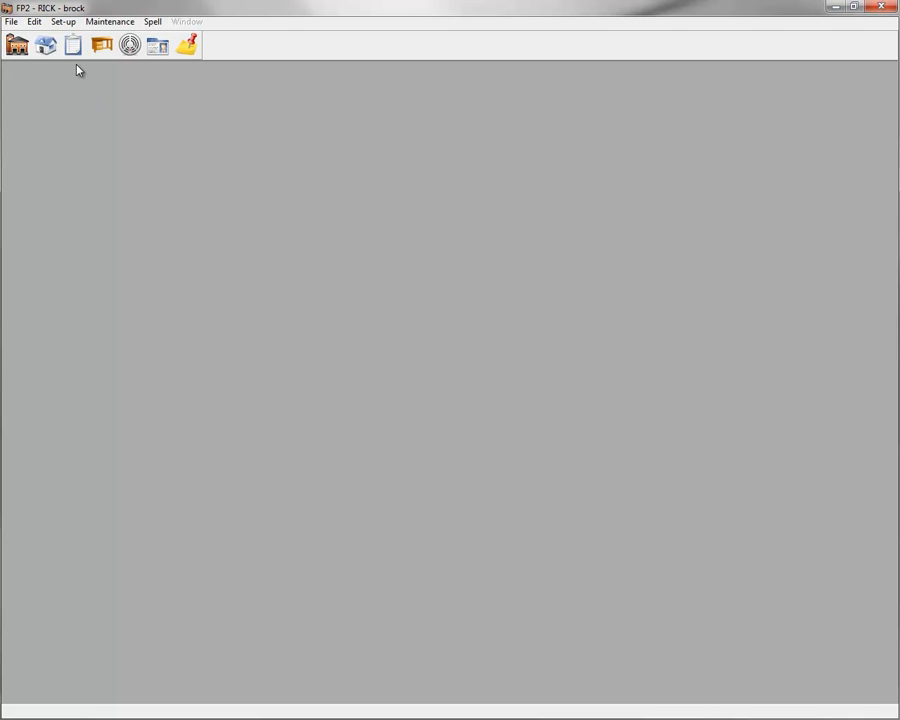
- Open the Properties window and view the choices in its saved search list
click(51, 57)
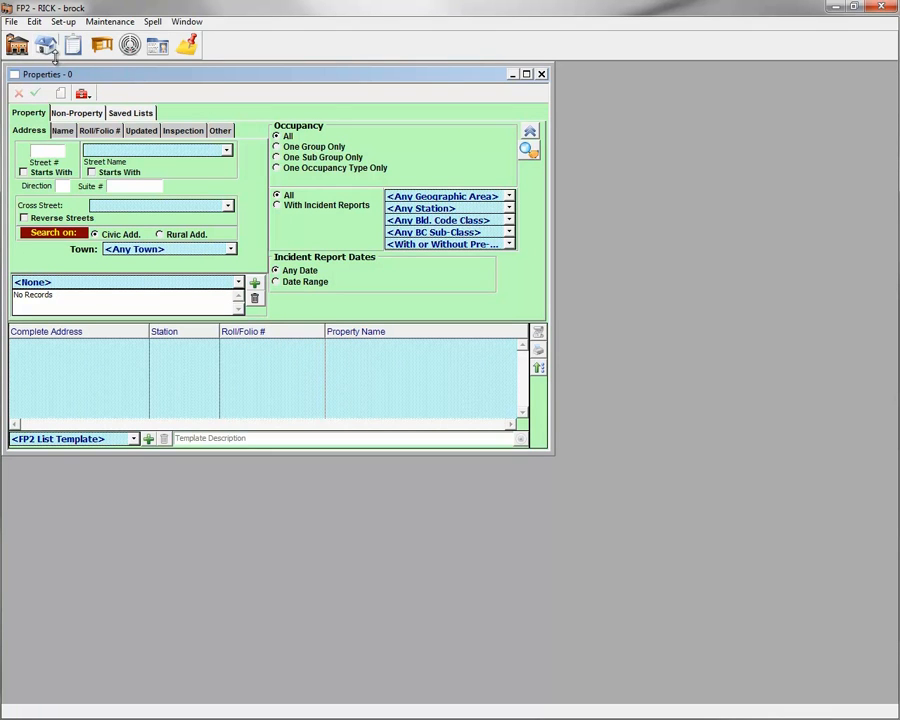
click(214, 287)
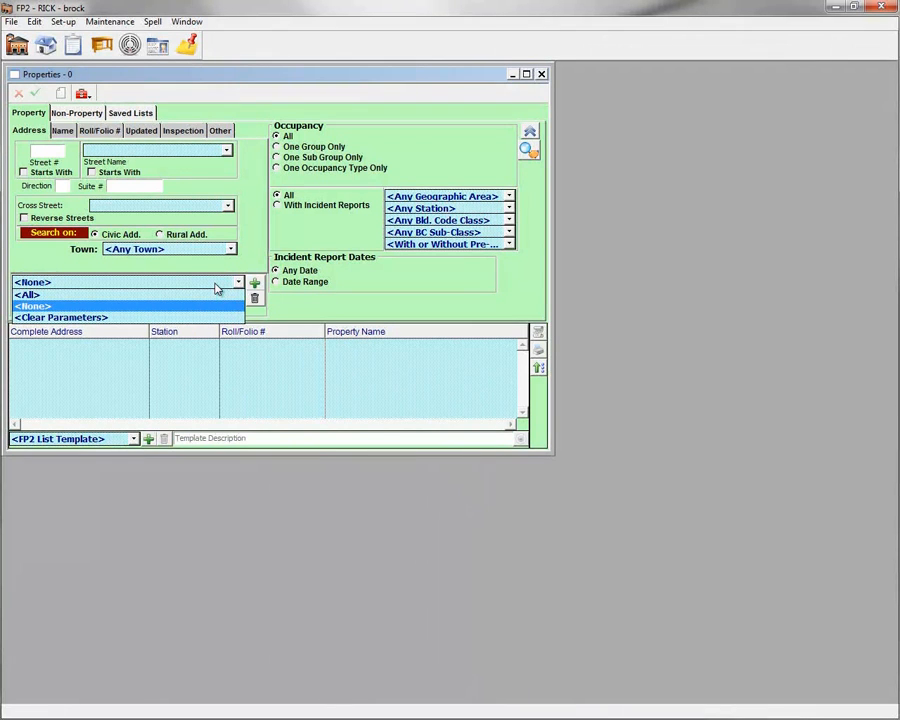
click(215, 288)
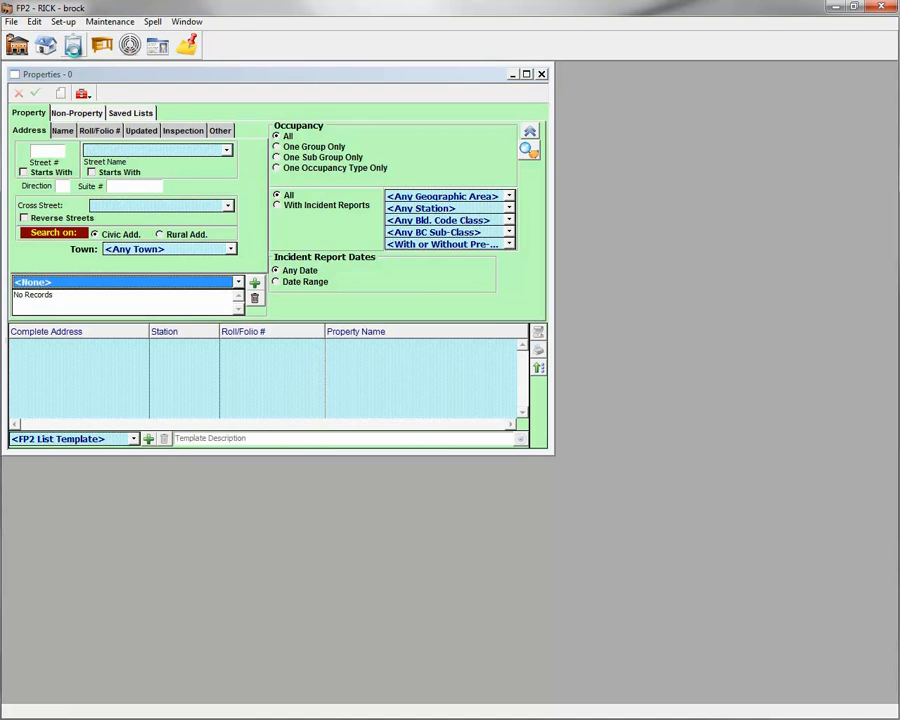
click(73, 45)
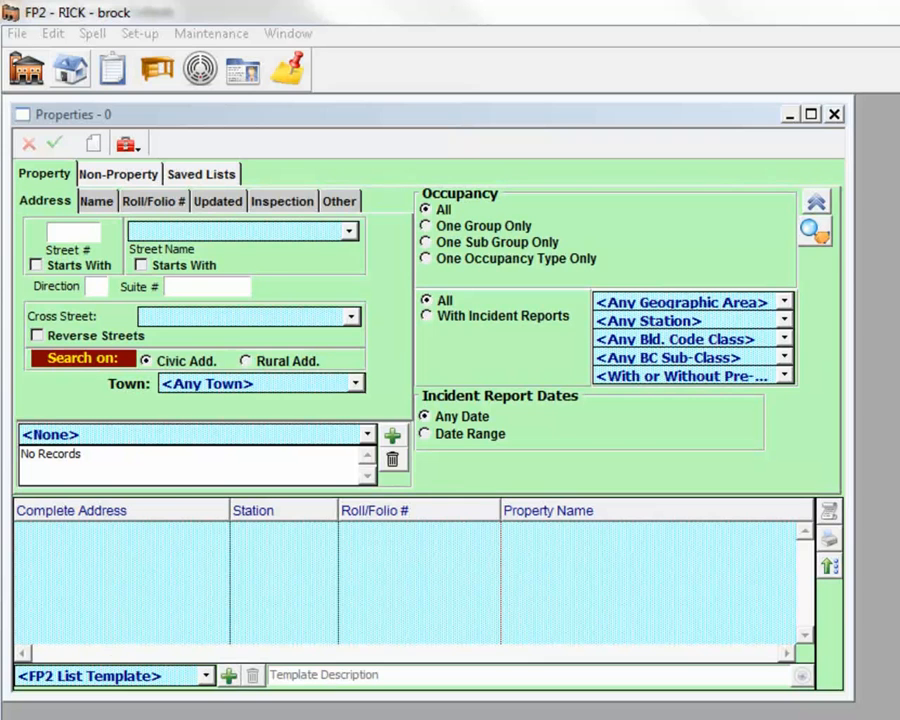
- Search for properties with inspections due This Month, with the logged-in user as inspector
click(262, 203)
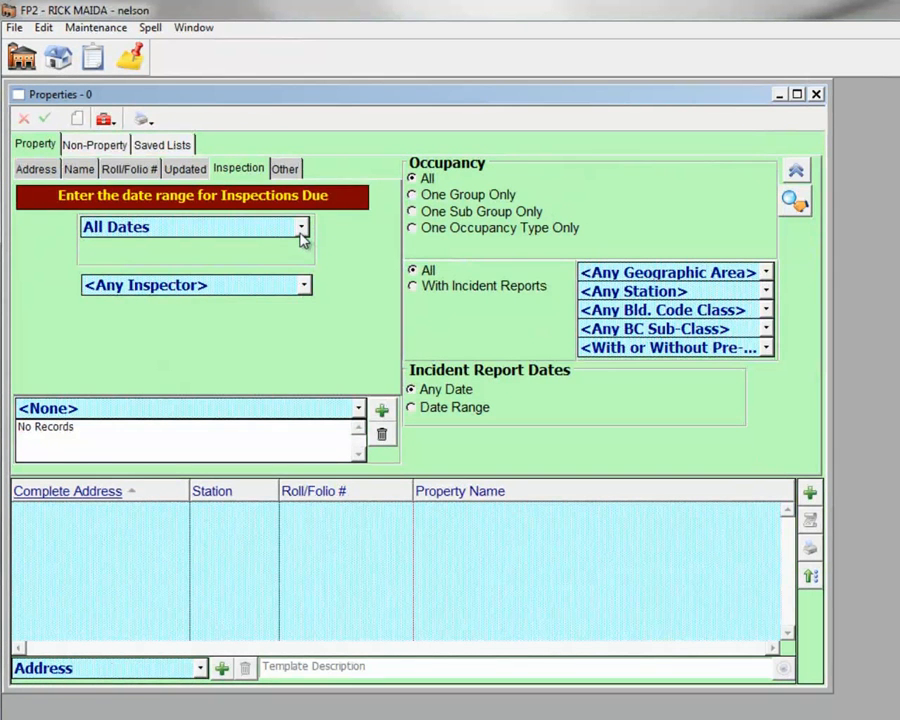
click(302, 229)
click(160, 318)
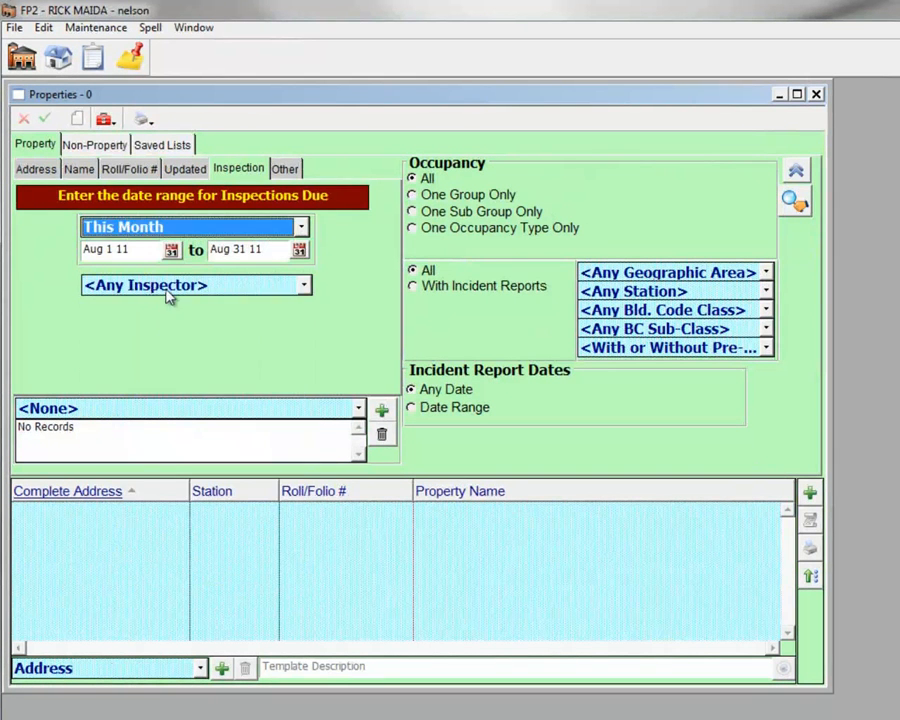
click(168, 290)
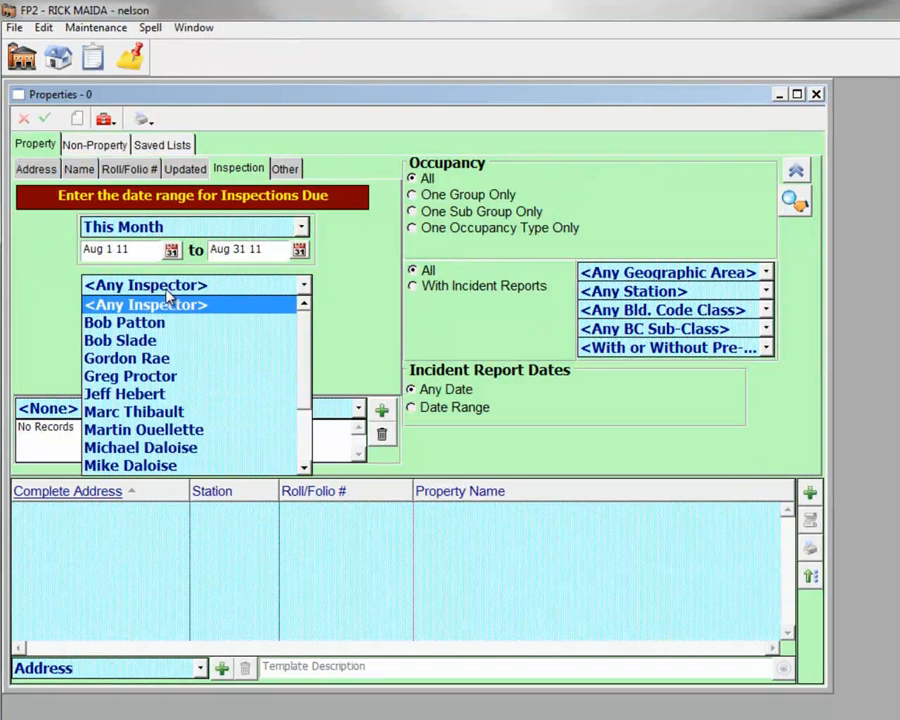
scroll(163, 432, down, 1)
click(163, 432)
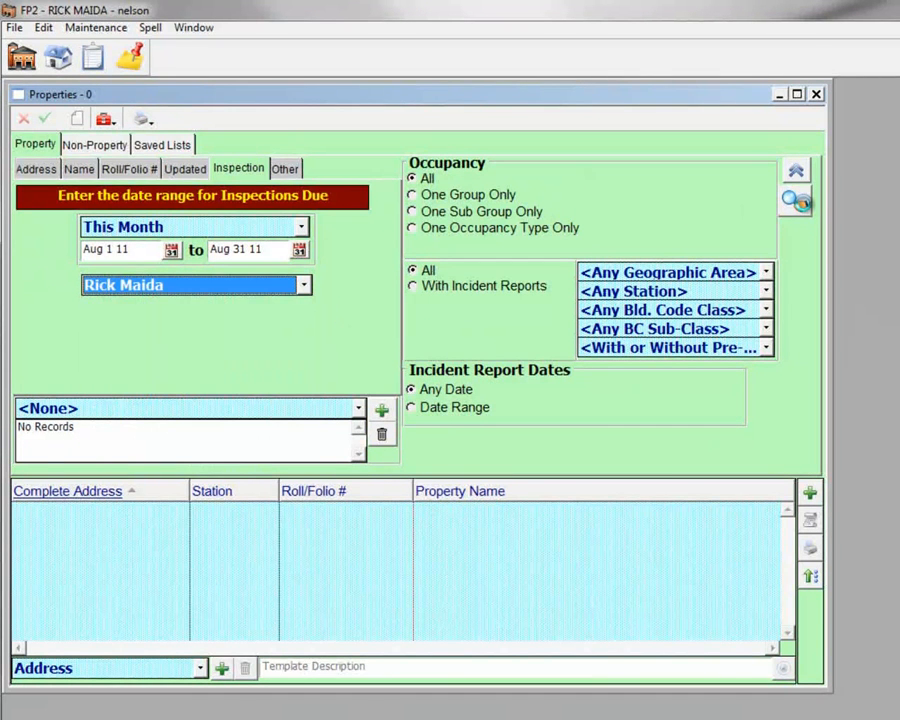
click(797, 201)
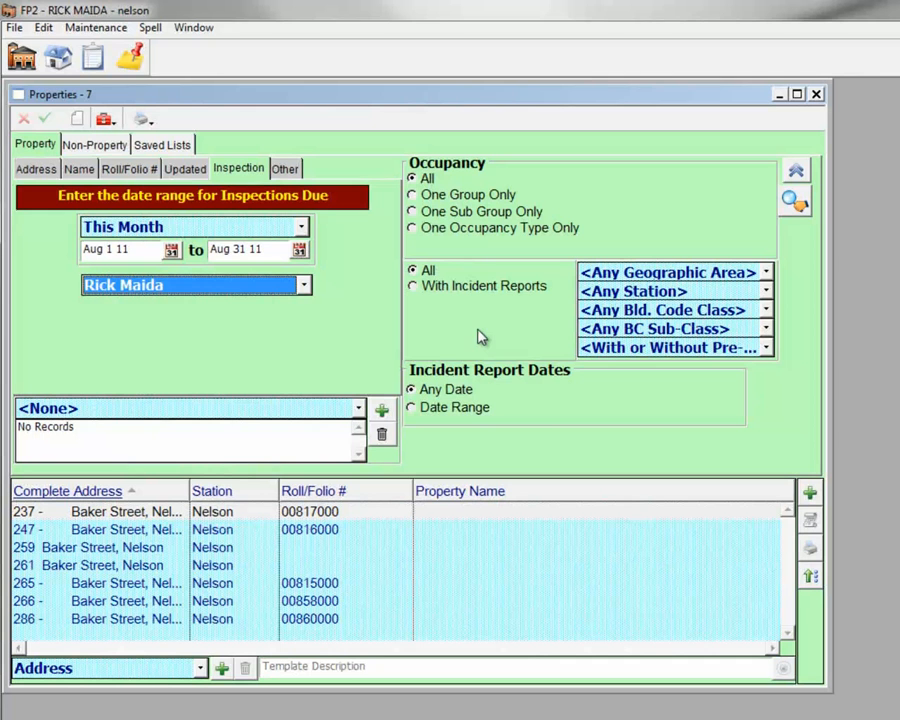
- Save the current property search under the name "Current Month - " followed by the inspector's first name
click(378, 412)
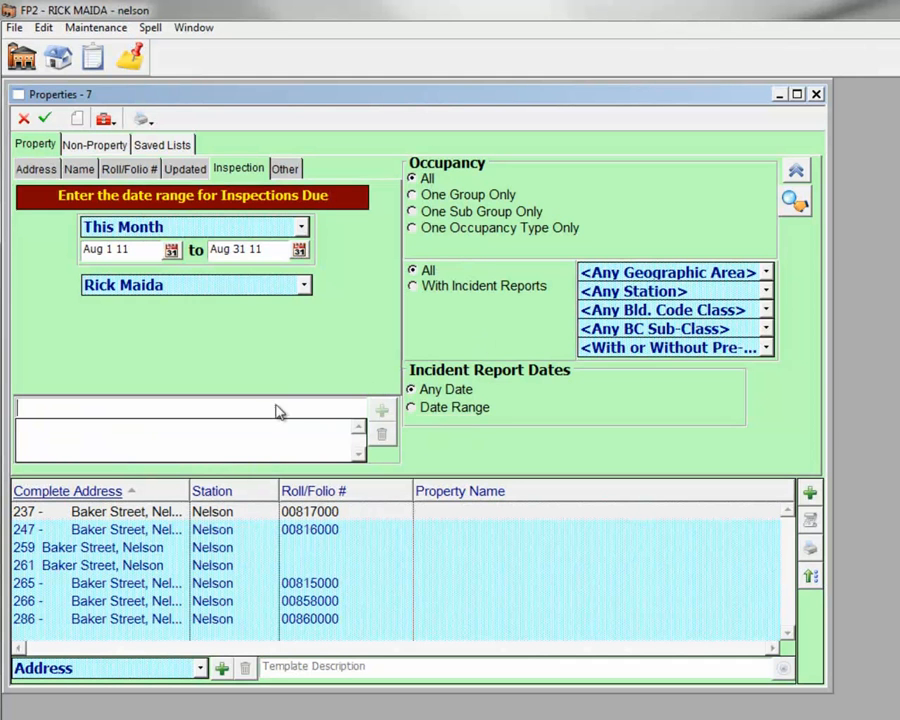
text(Current Month - R)
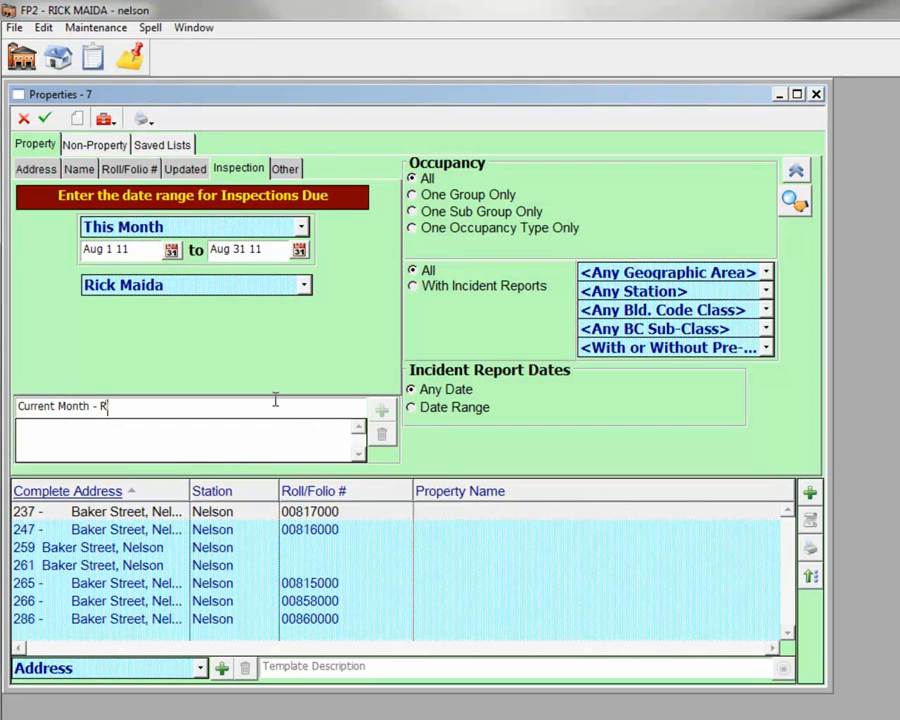
text(ick)
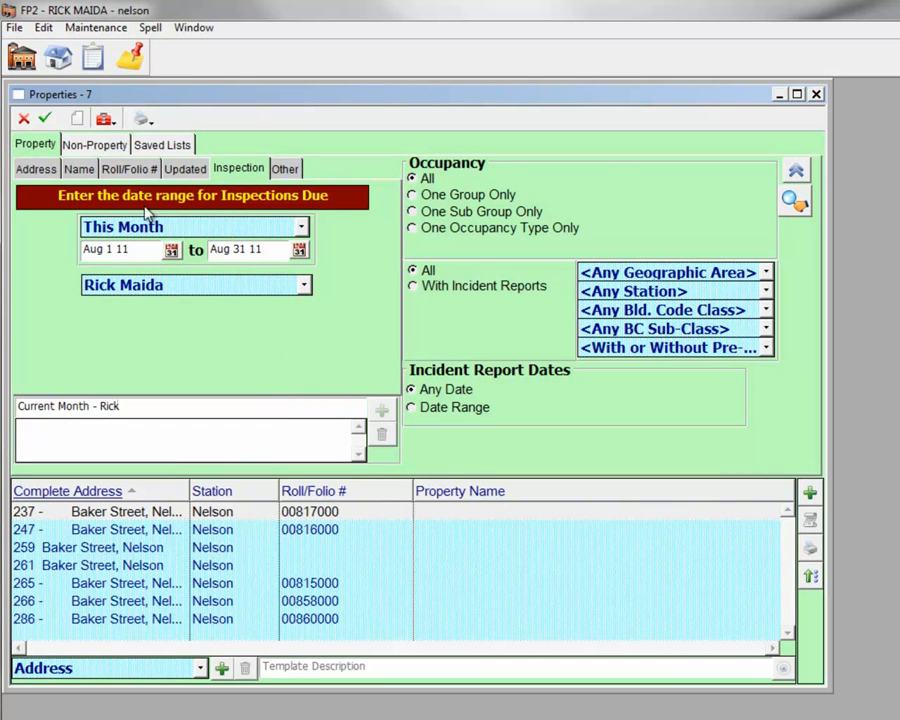
click(45, 119)
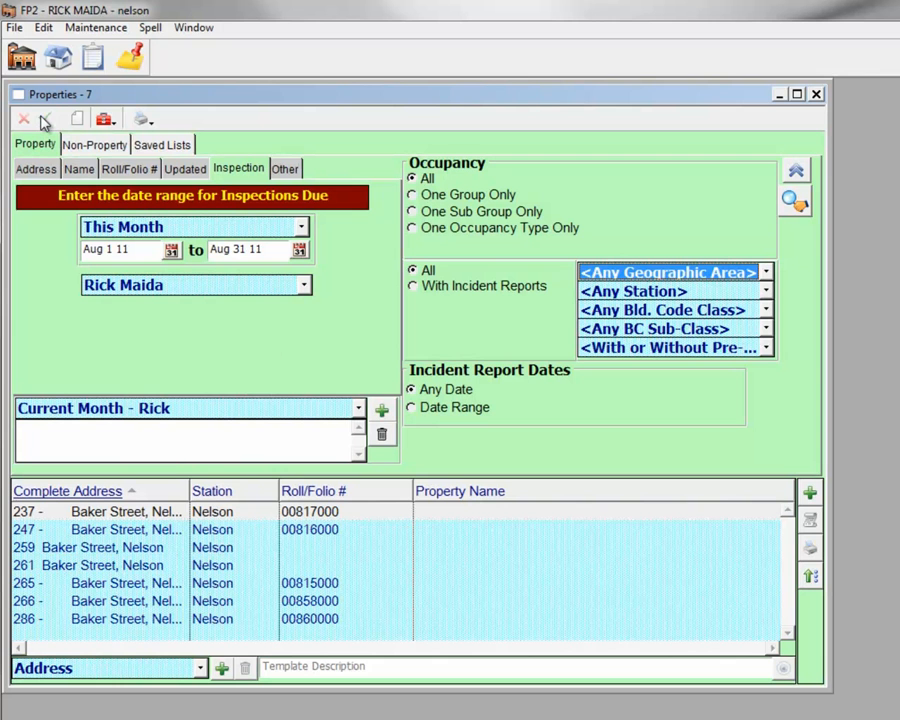
- Make the saved current-month search the default for the Properties window, and close and reopen the window to check it
right_click(154, 355)
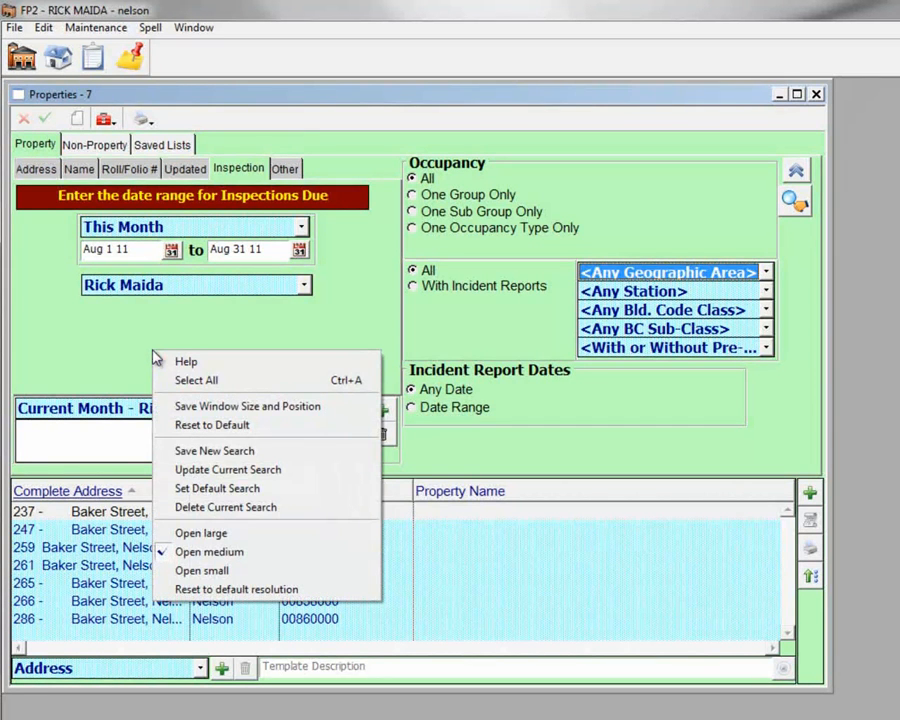
click(187, 489)
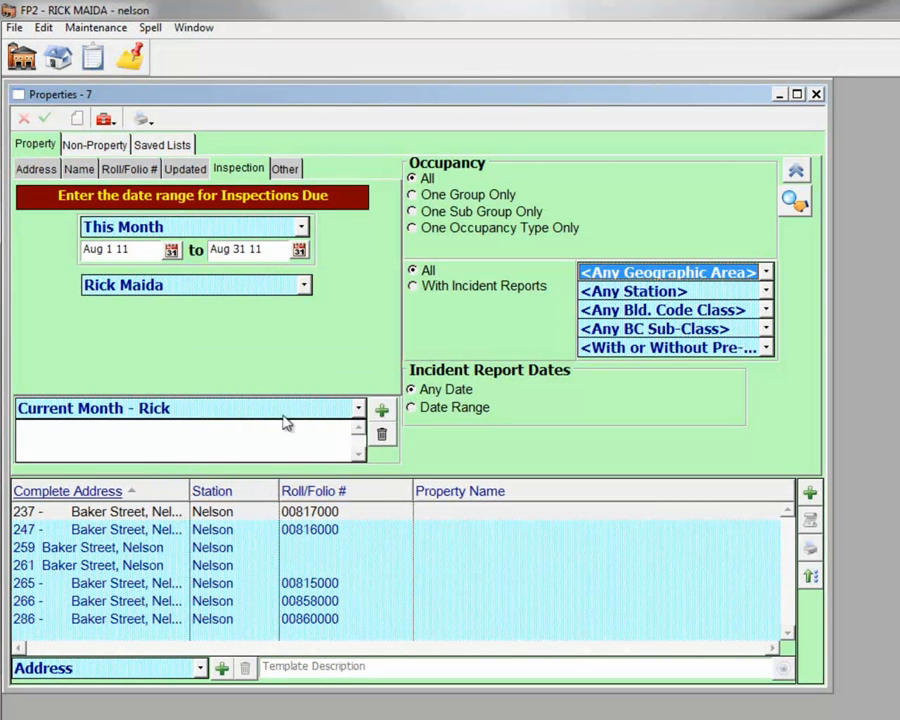
click(816, 95)
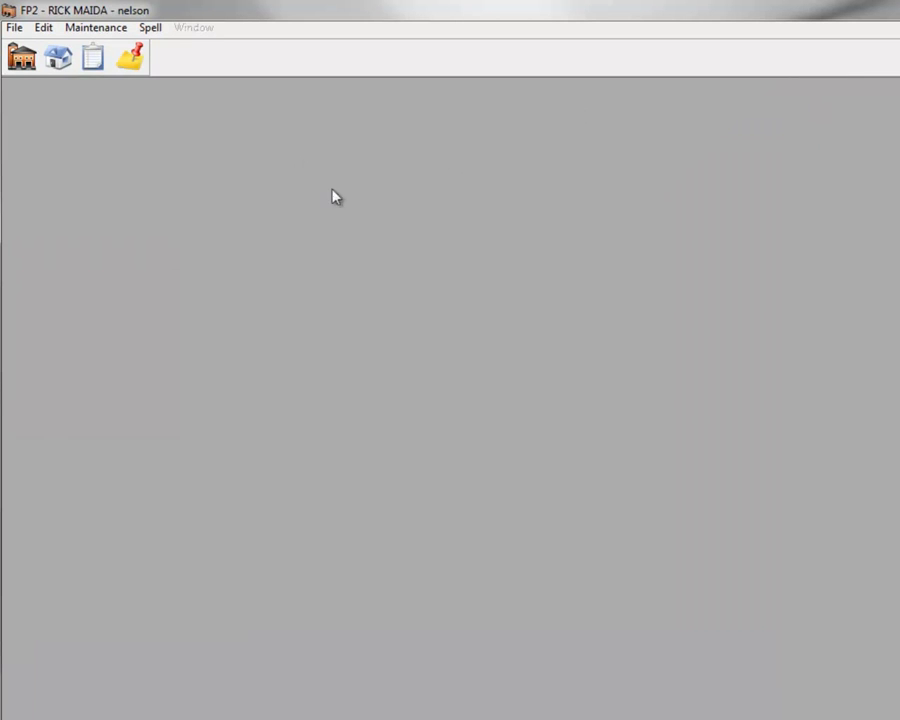
click(58, 60)
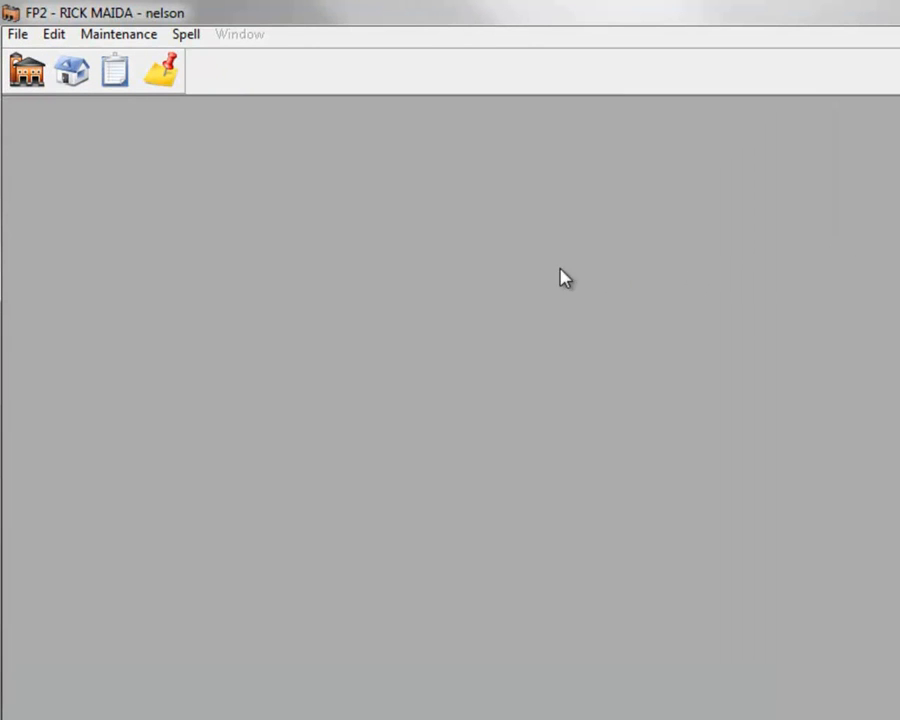
- Open the Inspections window and set its search to Re-Inspect Date, covering Main and Follow-up inspections
click(118, 72)
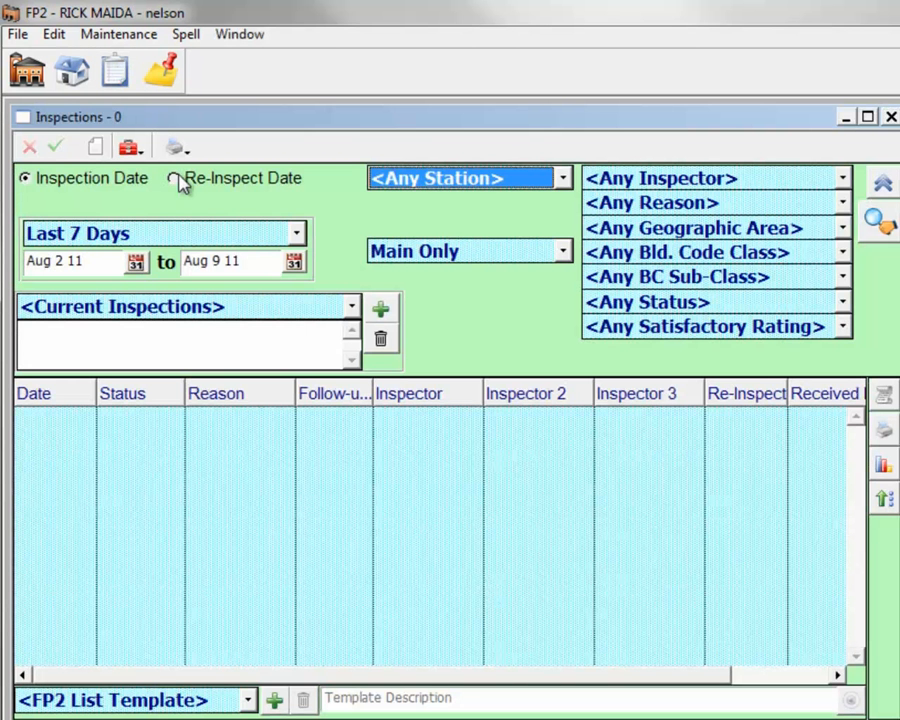
click(175, 178)
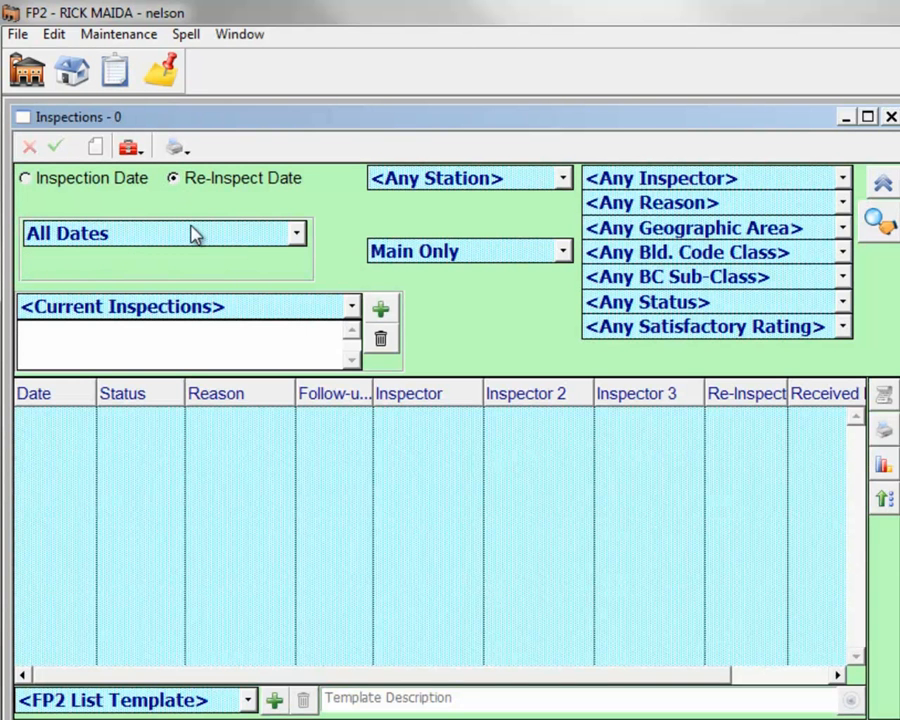
click(389, 251)
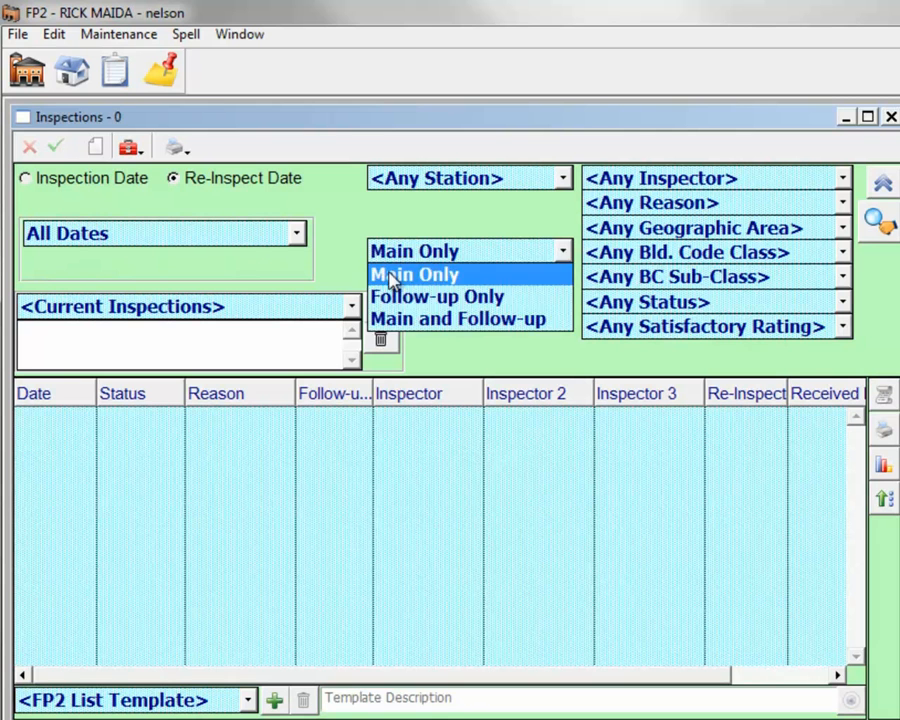
click(397, 321)
- Search for inspections assigned to the logged-in user as inspector, with the status <Not Closed>
click(617, 181)
scroll(619, 275, down, 1)
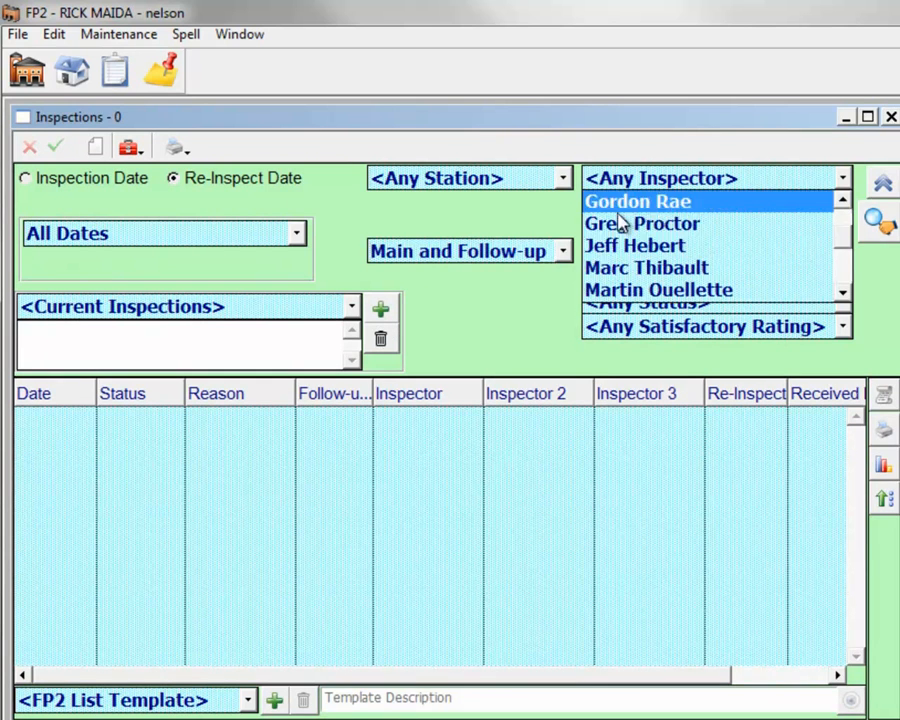
scroll(636, 280, down, 1)
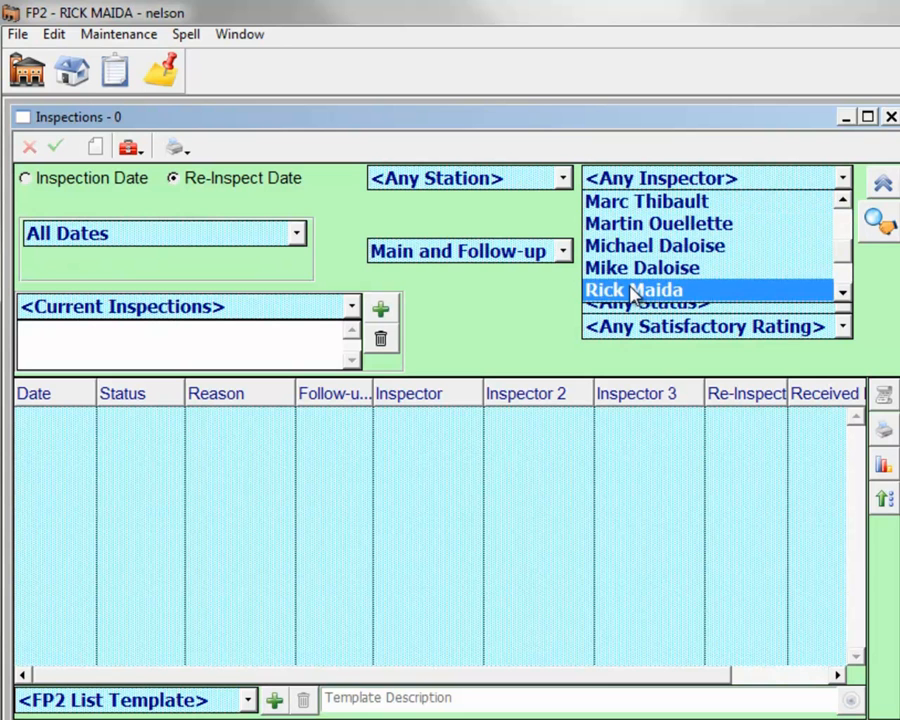
click(632, 293)
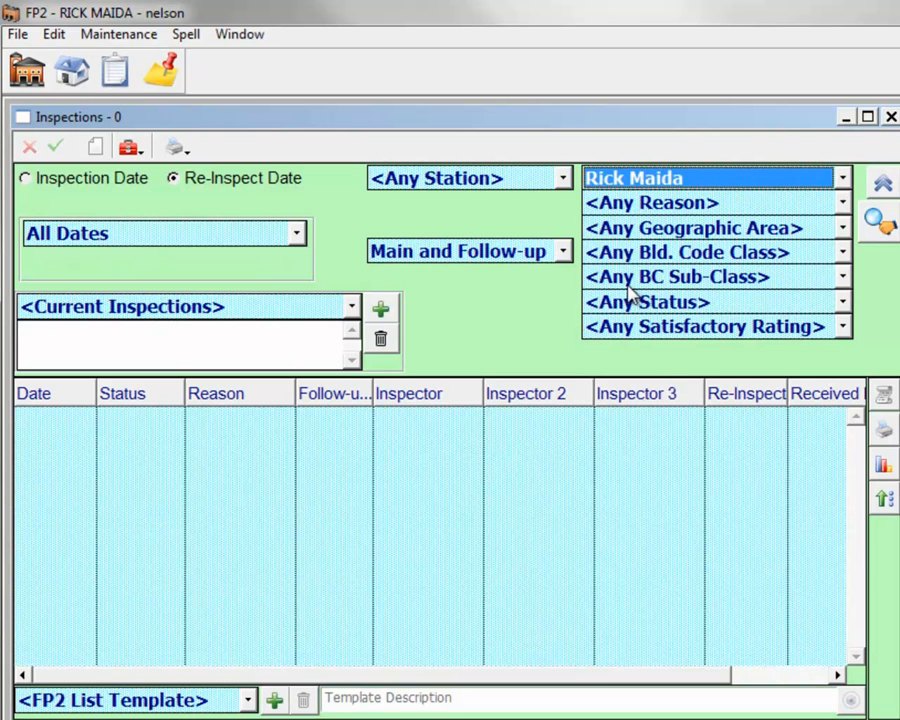
click(632, 302)
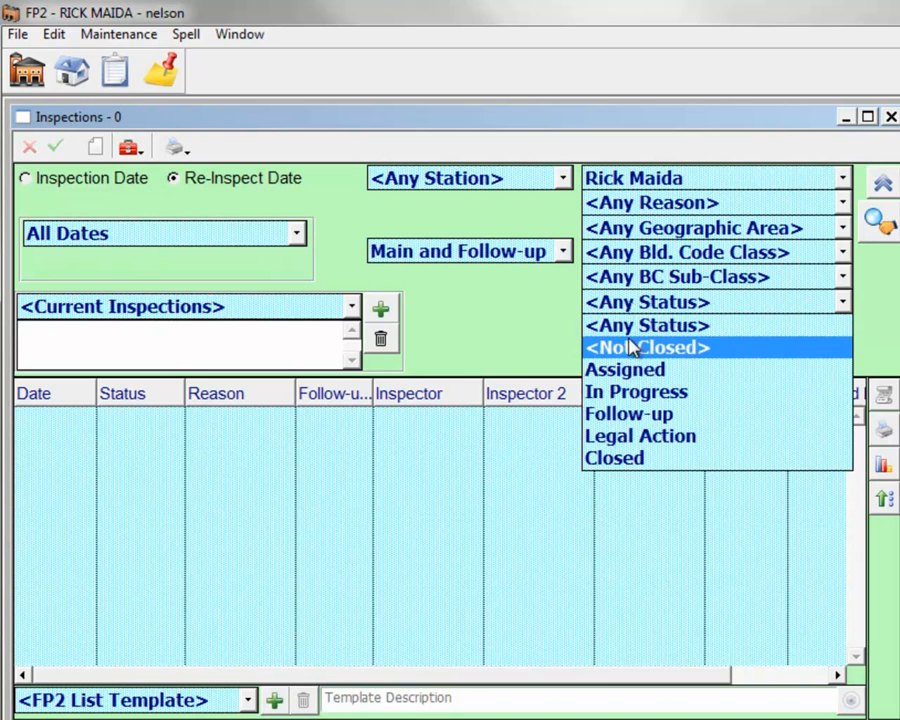
click(632, 347)
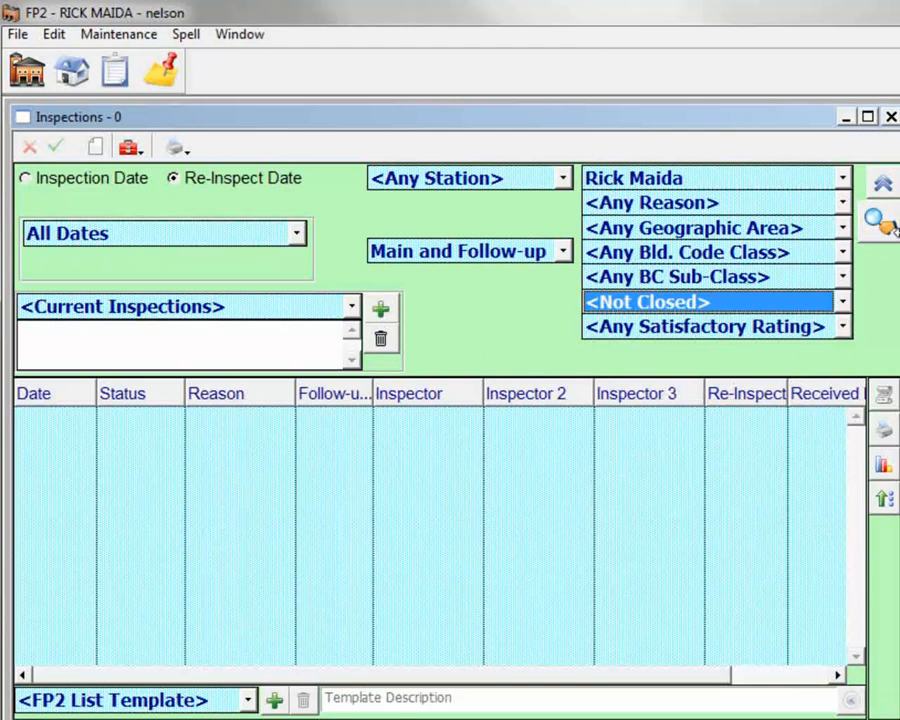
- Save the current inspection search under the inspector's first name followed by "Reinspections"
click(381, 312)
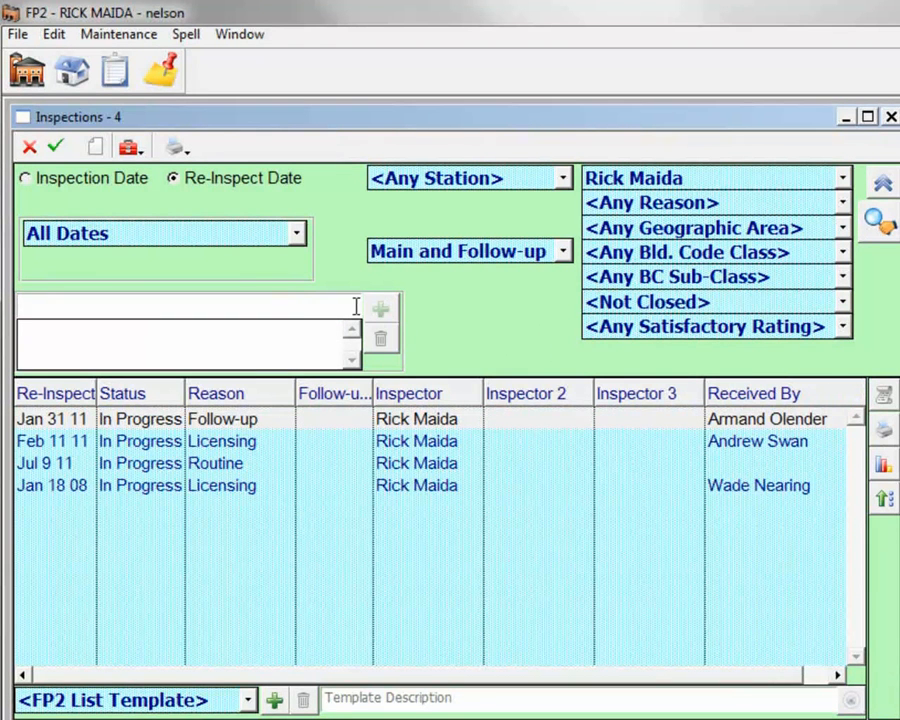
text(Rick Reinspections)
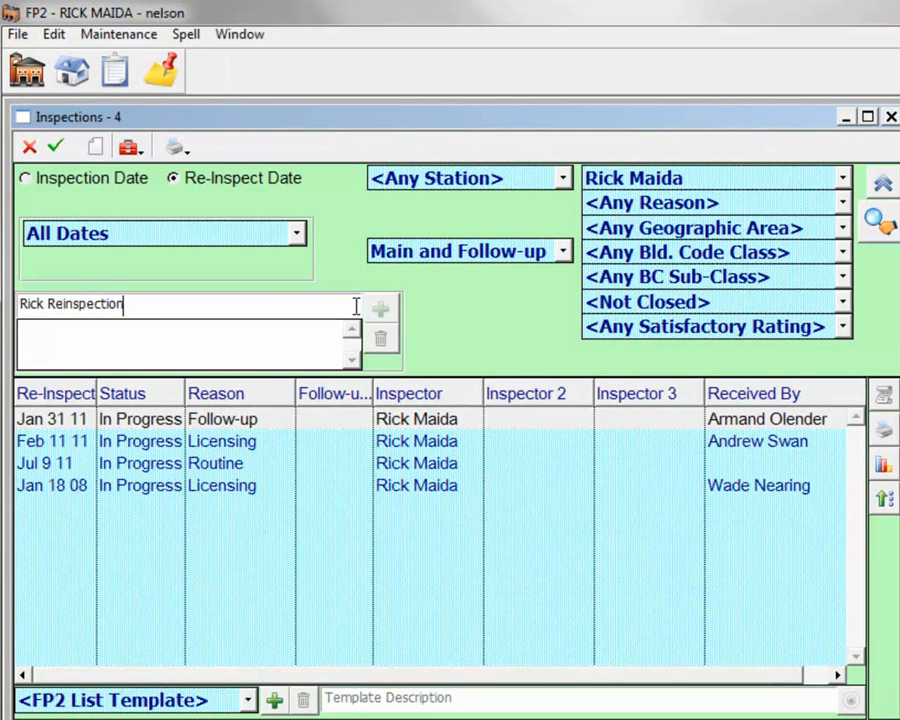
click(57, 148)
- Make the saved reinspections search the default for the Inspections window, and close and reopen the window to check it
right_click(215, 259)
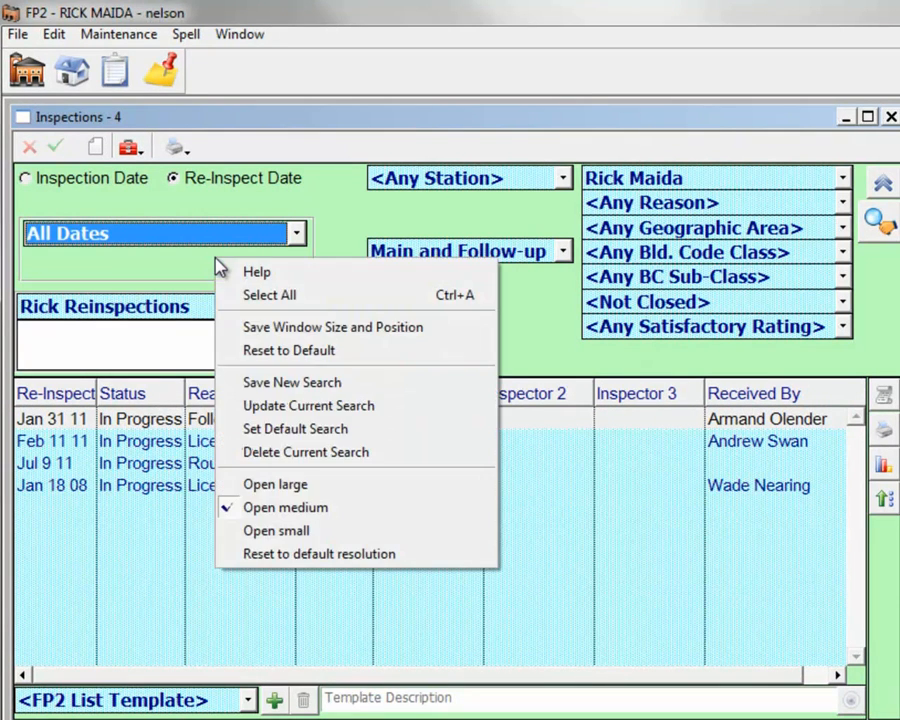
click(273, 428)
click(890, 117)
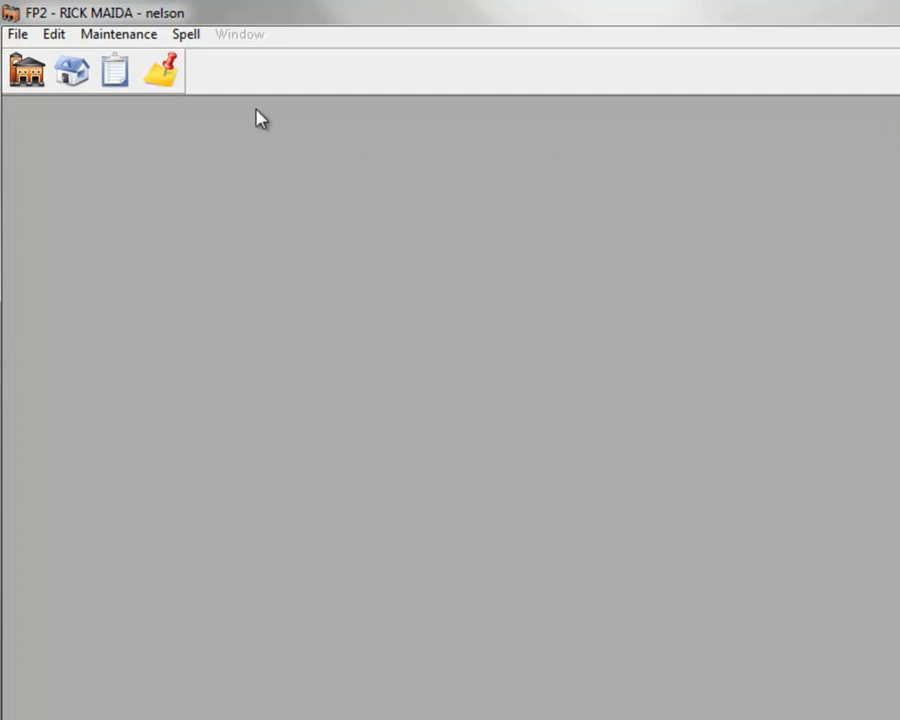
click(115, 78)
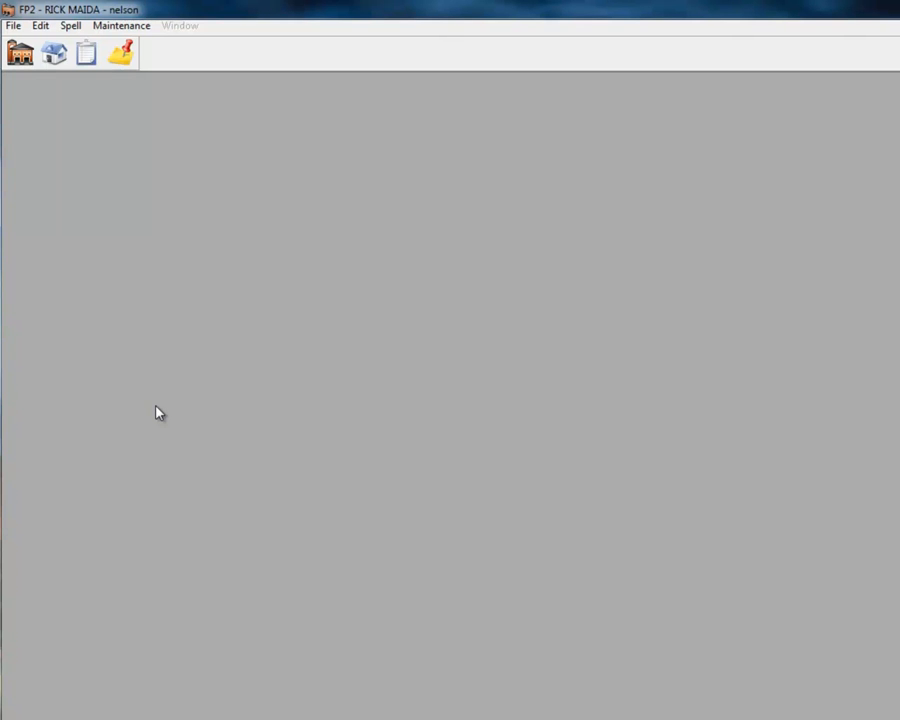
- Open the Properties window and sort its list by Station, by Roll/Folio # and by Property Name in turn
click(54, 52)
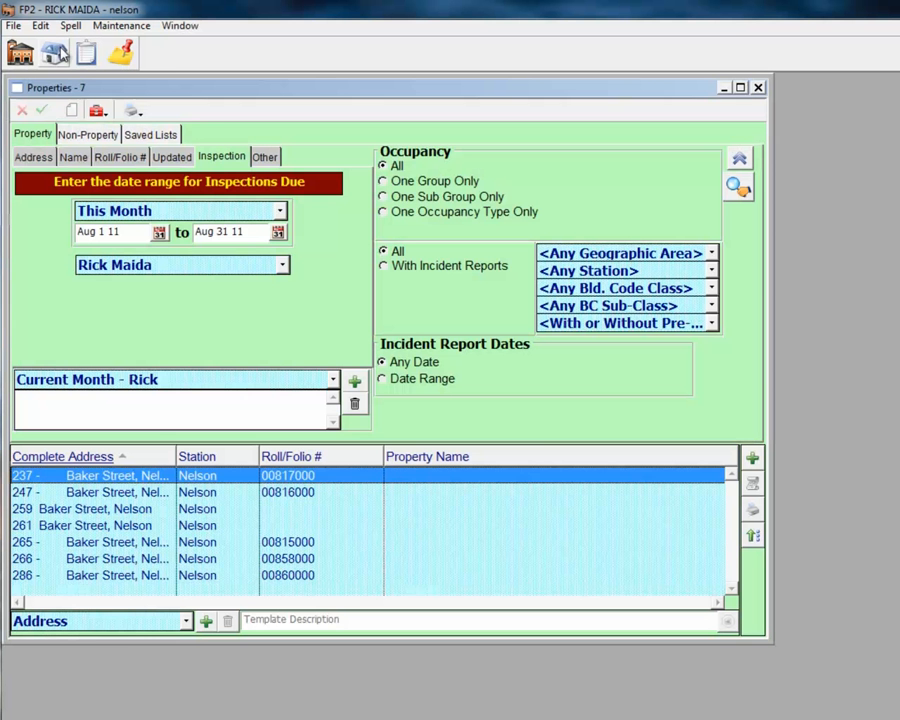
click(108, 622)
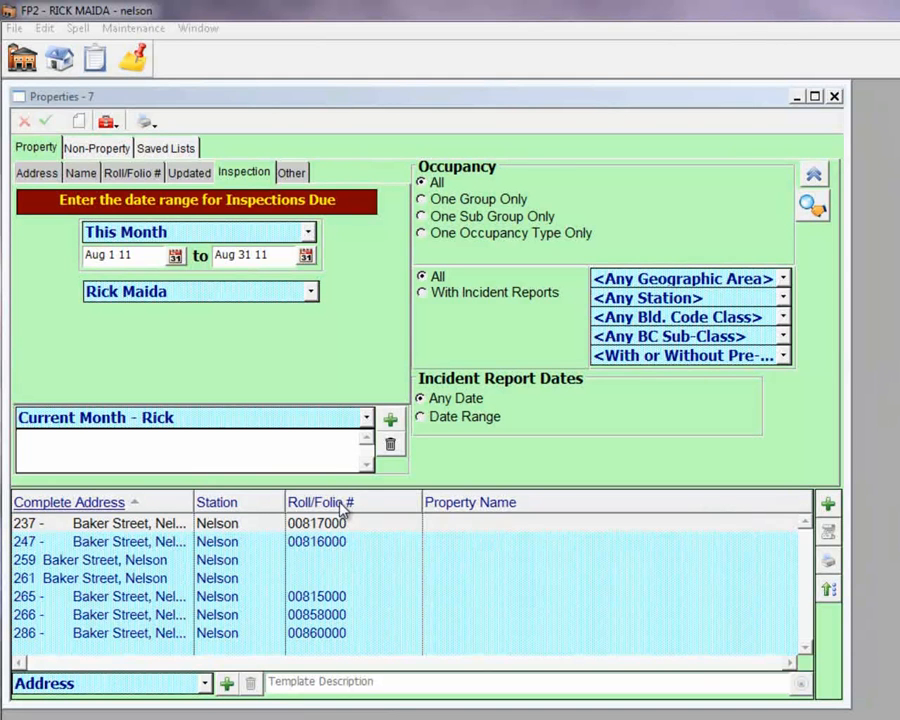
click(250, 507)
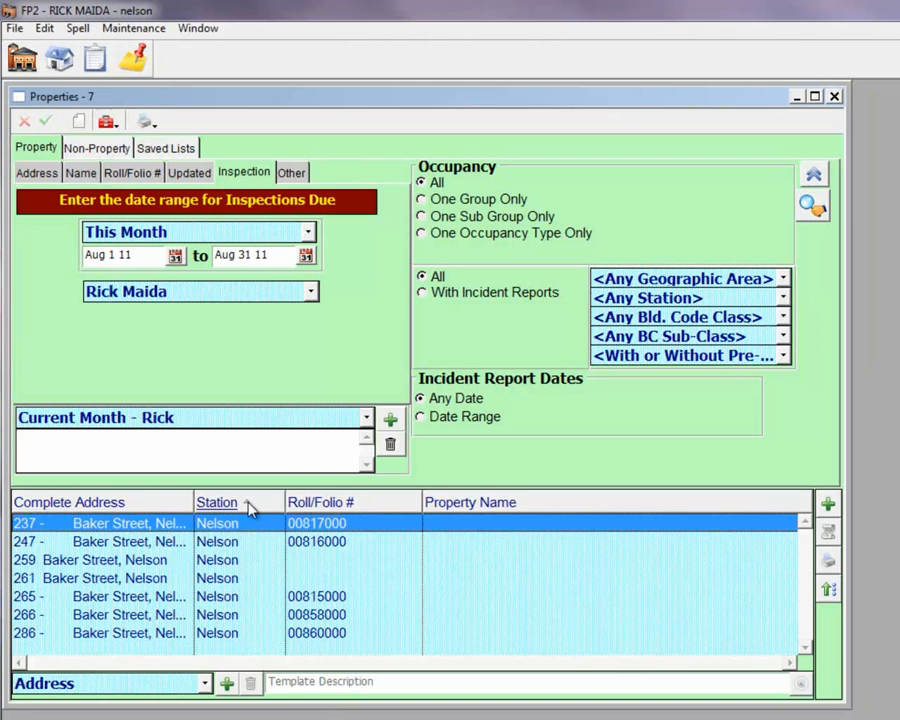
click(390, 507)
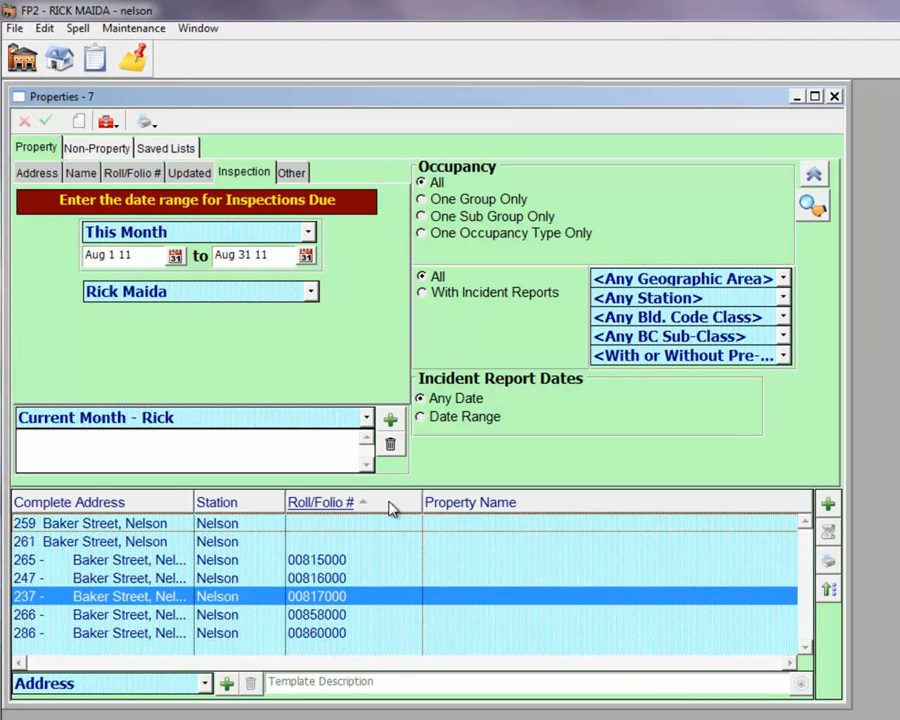
click(447, 507)
click(357, 508)
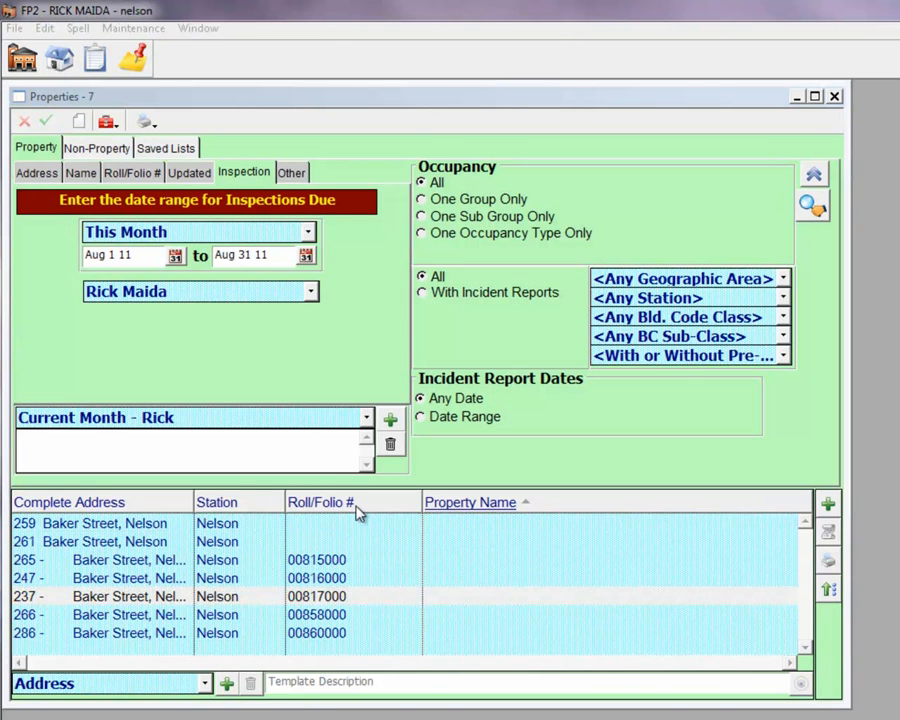
- Remove the Station column from the property list and add the Insp. Due and Last Insp. columns
right_click(357, 511)
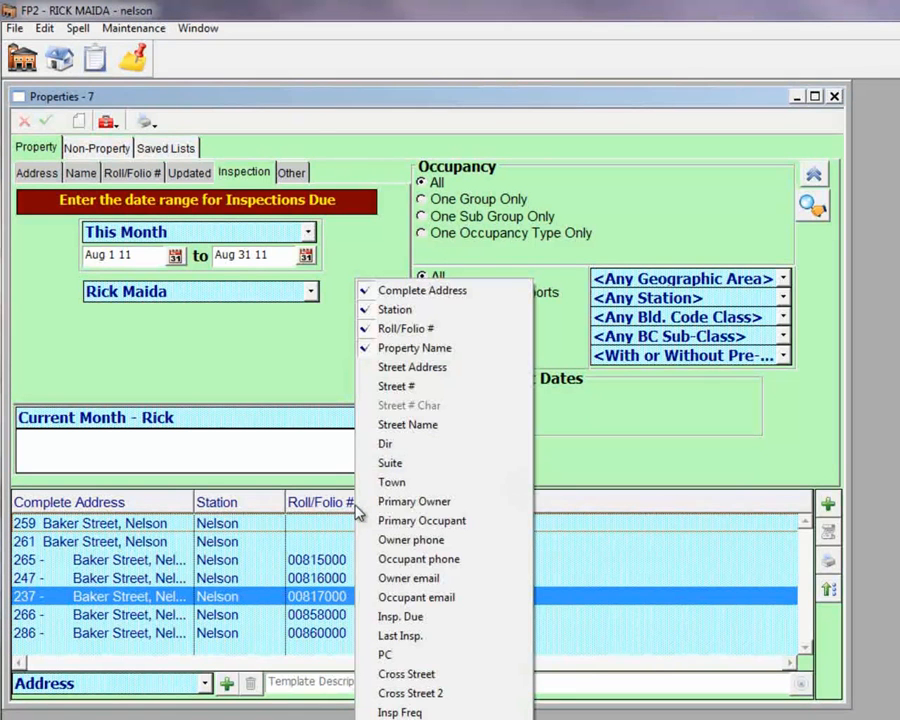
click(393, 316)
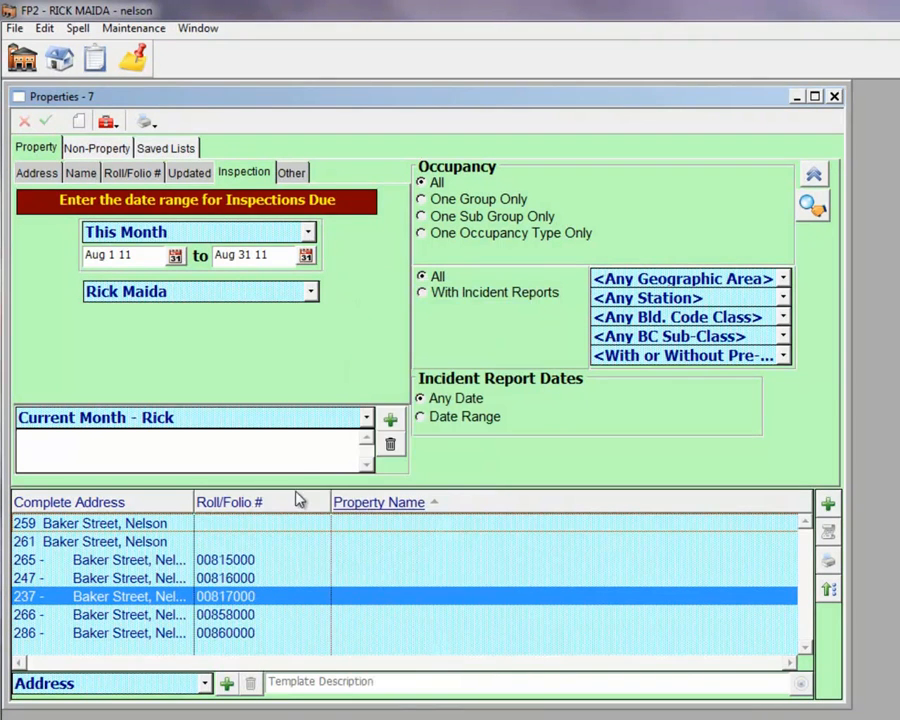
right_click(297, 503)
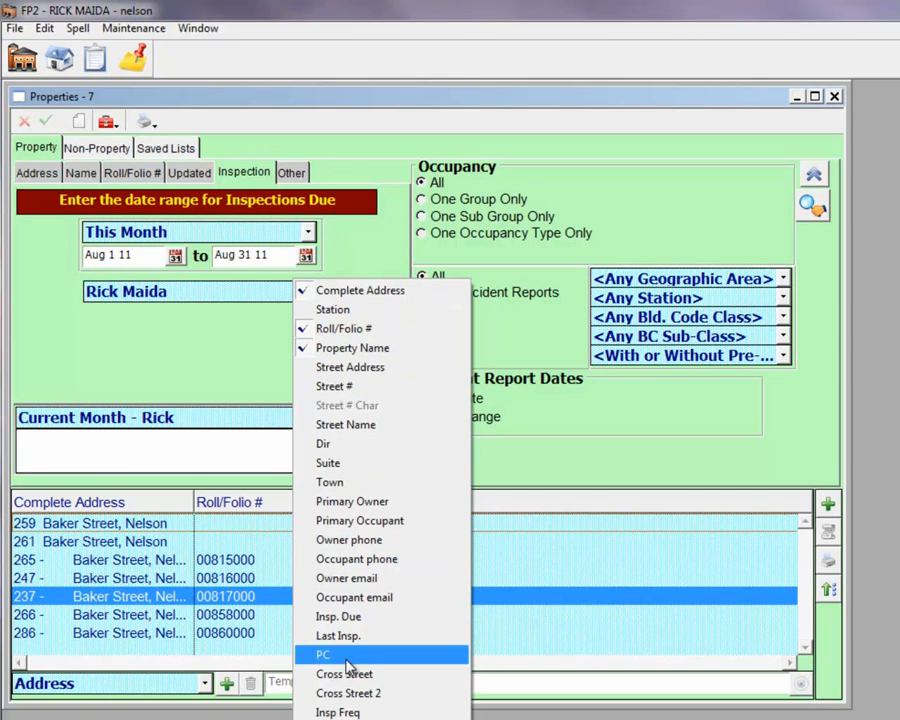
click(344, 618)
right_click(268, 500)
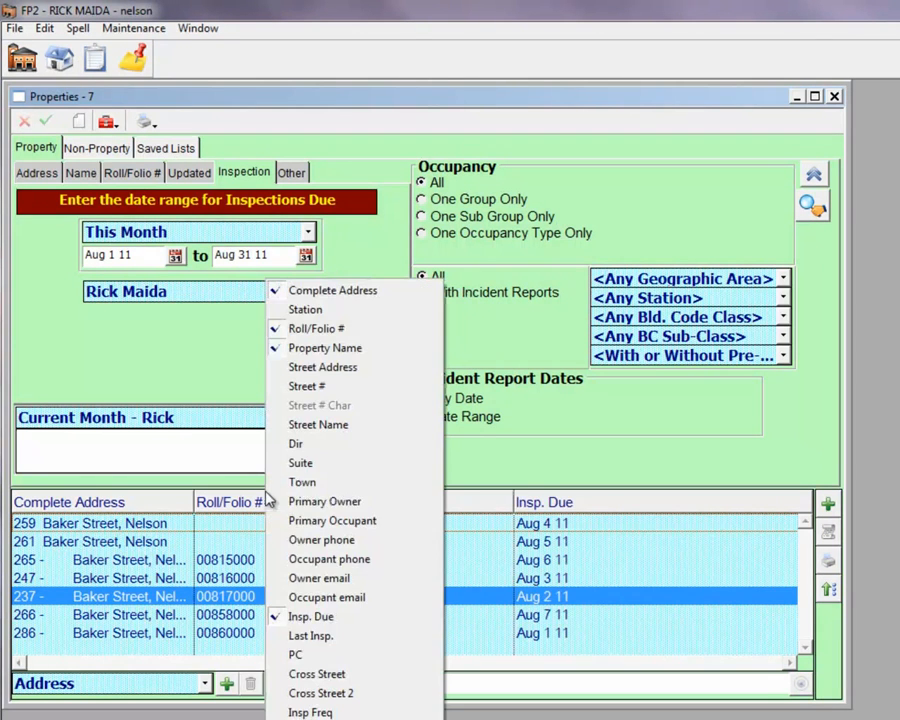
click(301, 640)
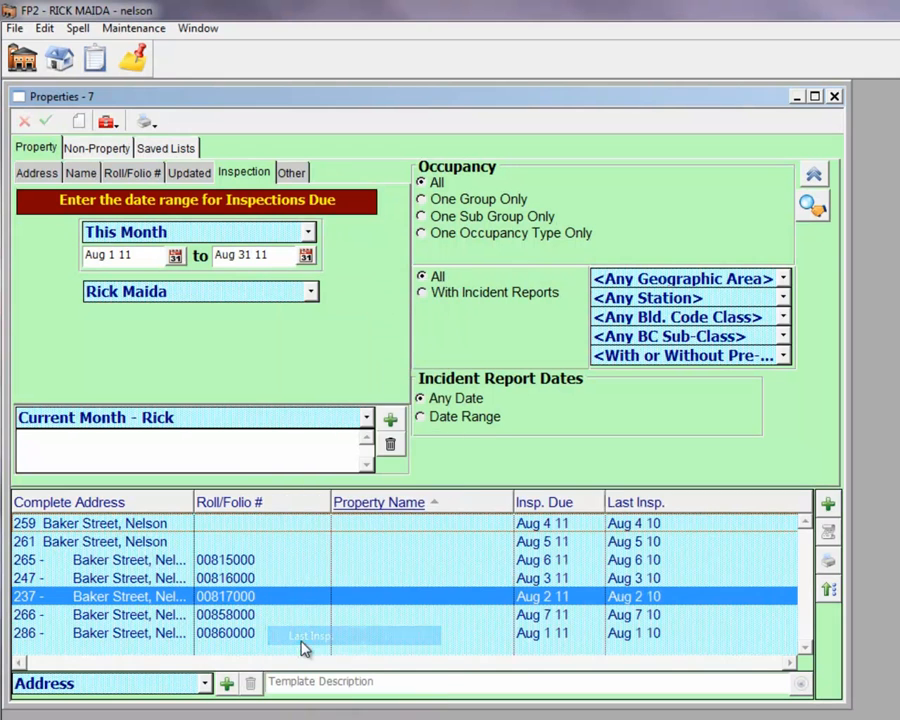
- Add the Primary Occupant column to the property list and remove the Property Name and Roll/Folio # columns
right_click(281, 506)
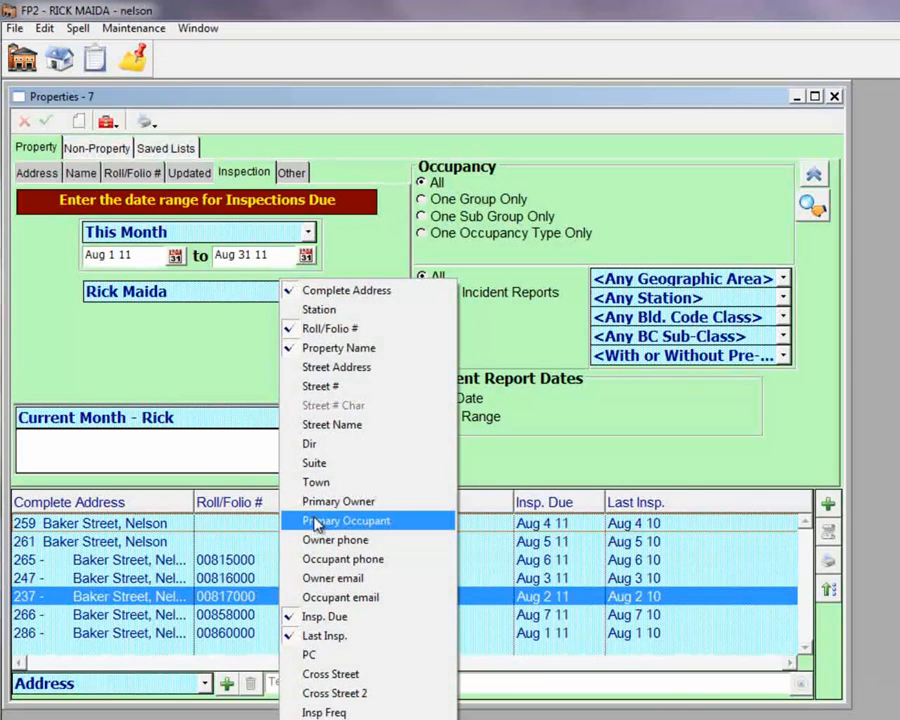
click(315, 519)
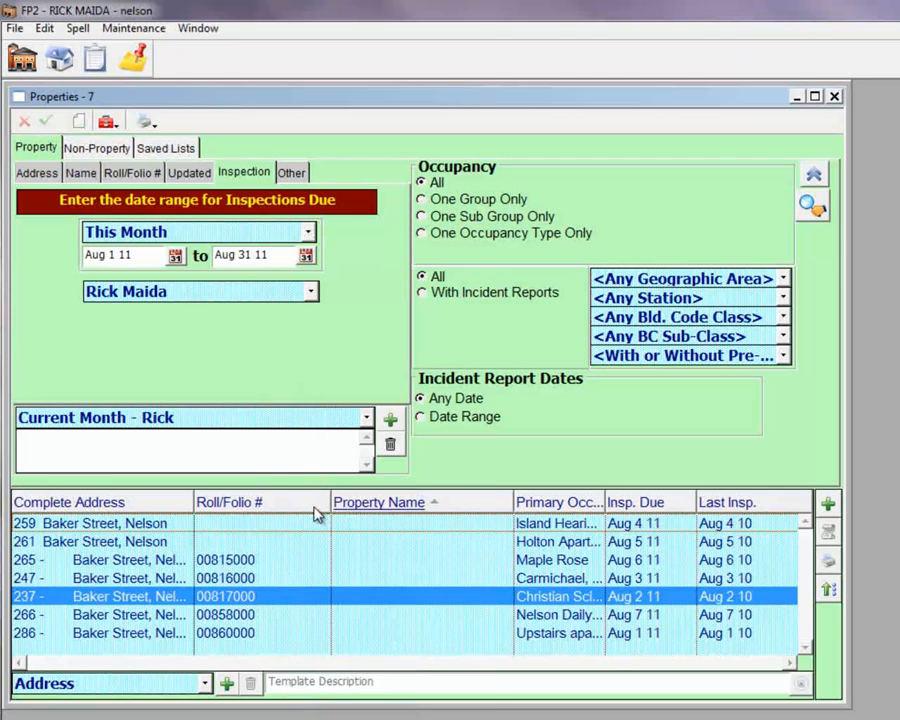
right_click(315, 513)
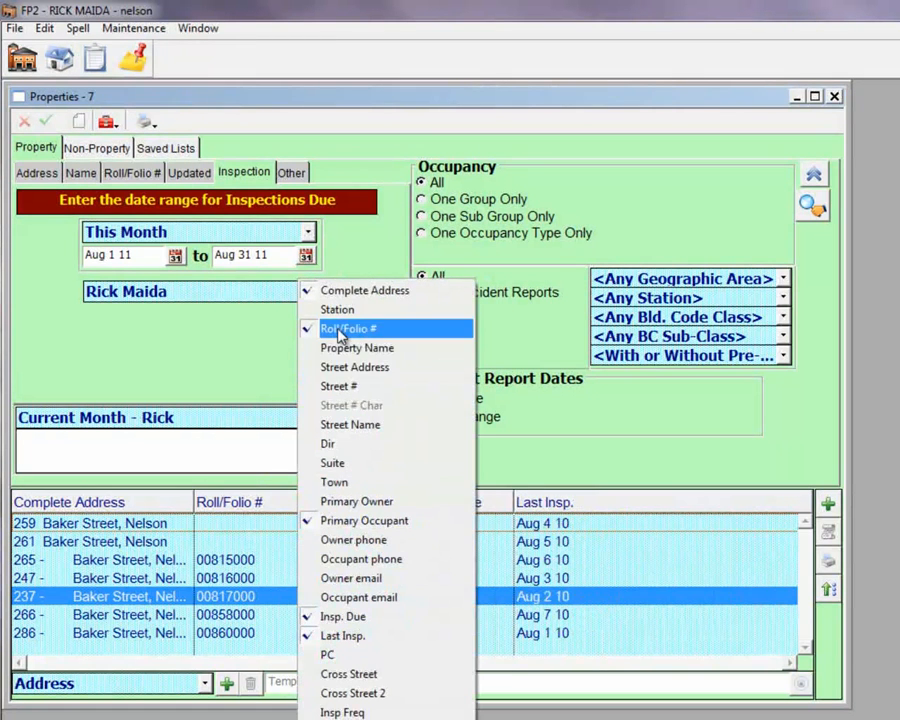
click(340, 330)
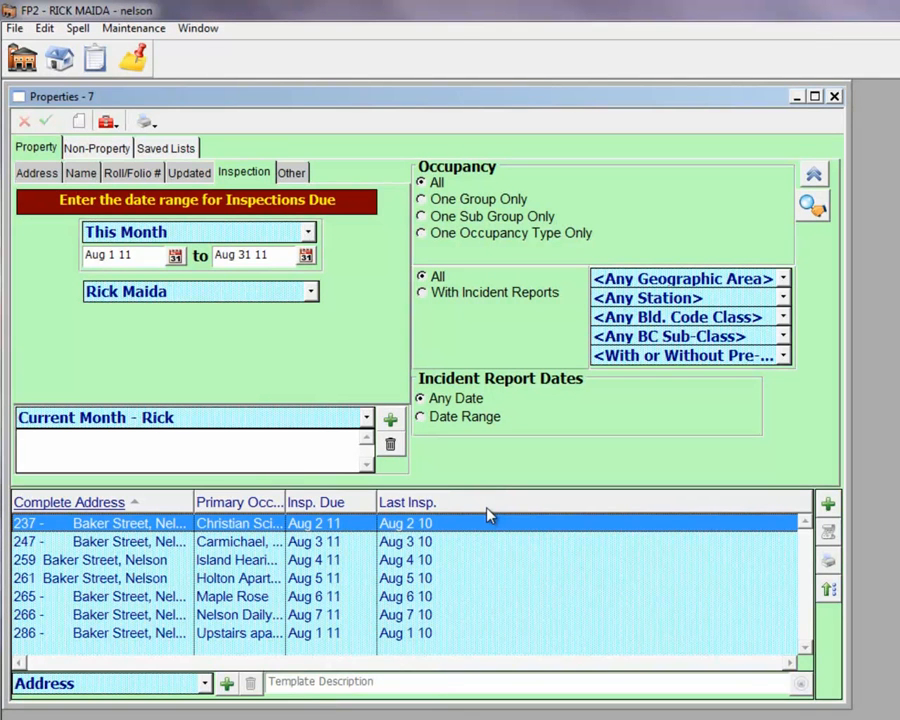
- Move Last Insp. to the first column and Insp. Due ahead of Primary Occupant, and fit the column widths to their contents
drag(488, 510, 84, 513)
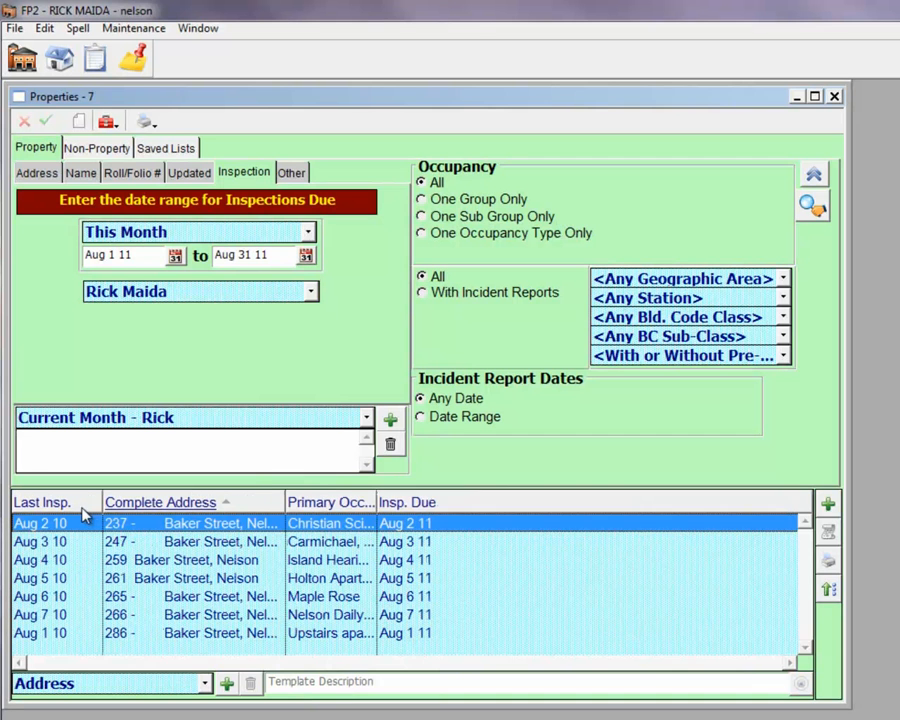
drag(446, 507, 316, 510)
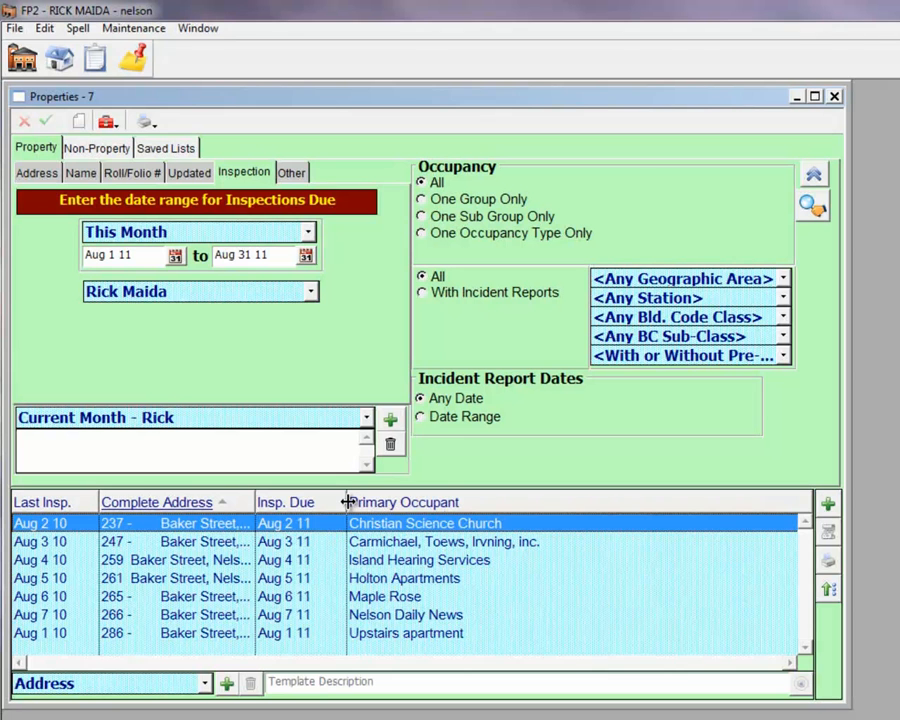
drag(347, 502, 329, 502)
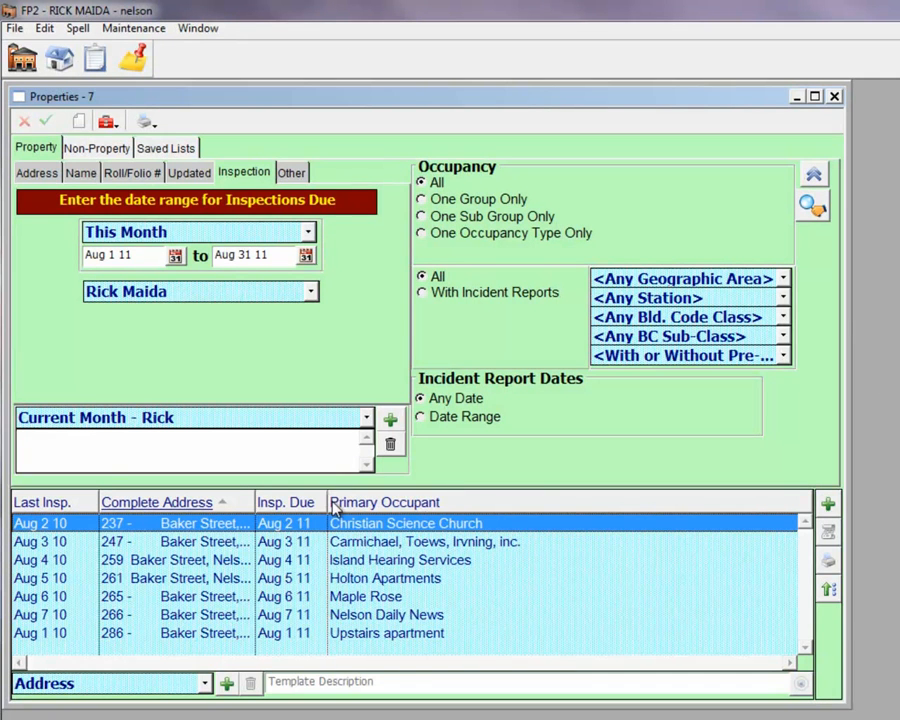
double_click(253, 500)
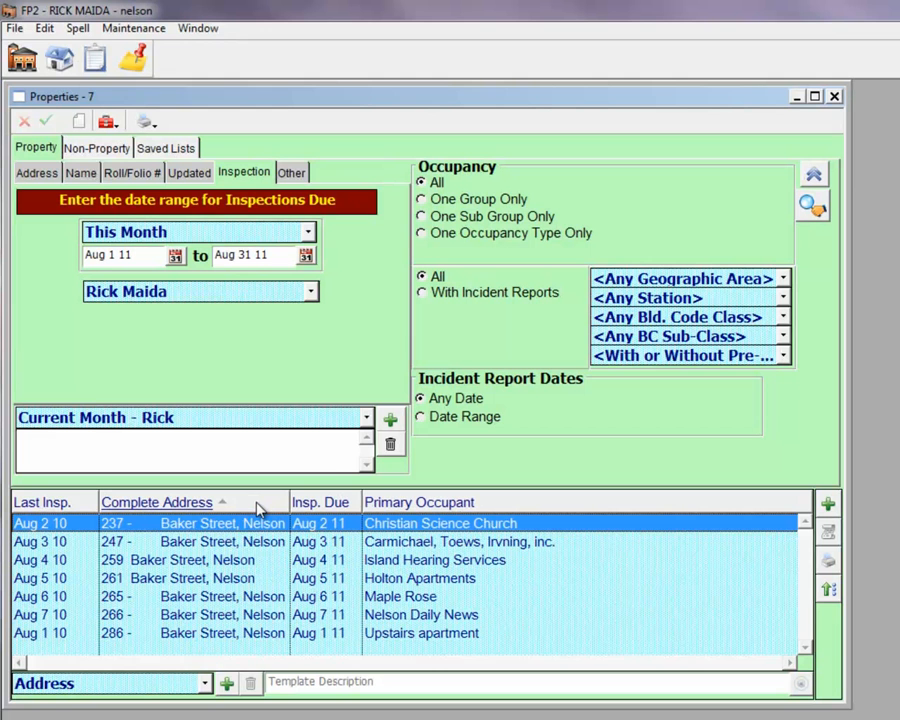
double_click(97, 497)
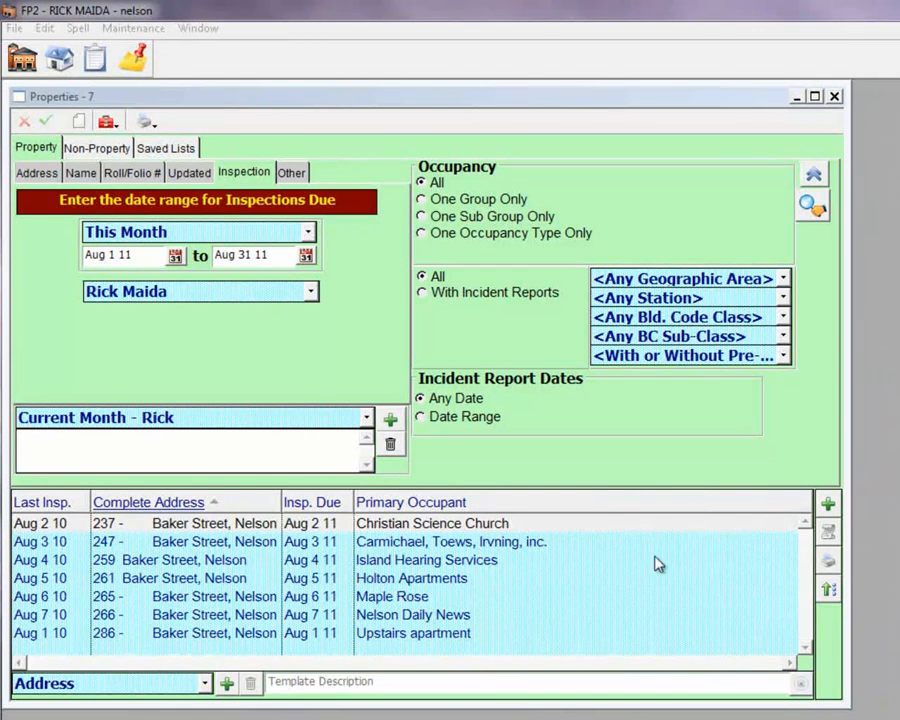
- View the property list's List Sort settings and close them unchanged, and sort the list by Insp. Due in ascending order
click(828, 593)
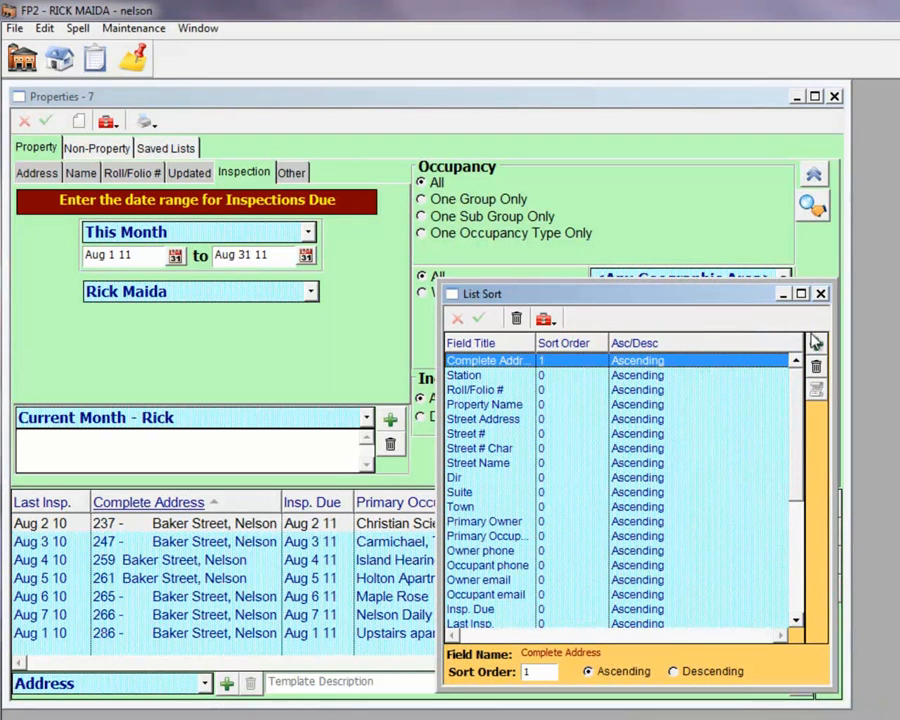
click(820, 294)
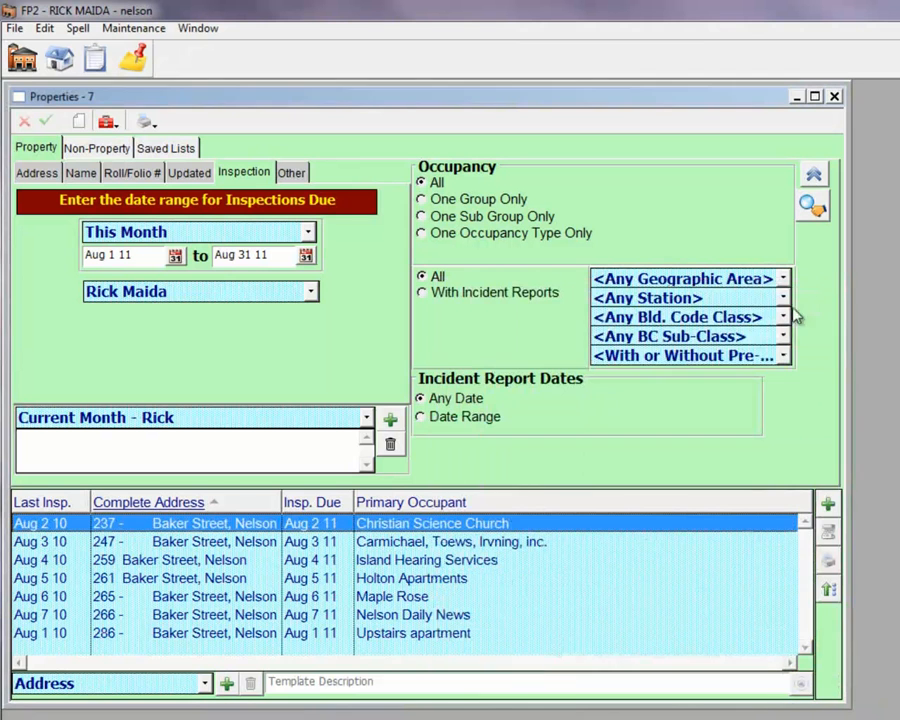
click(326, 503)
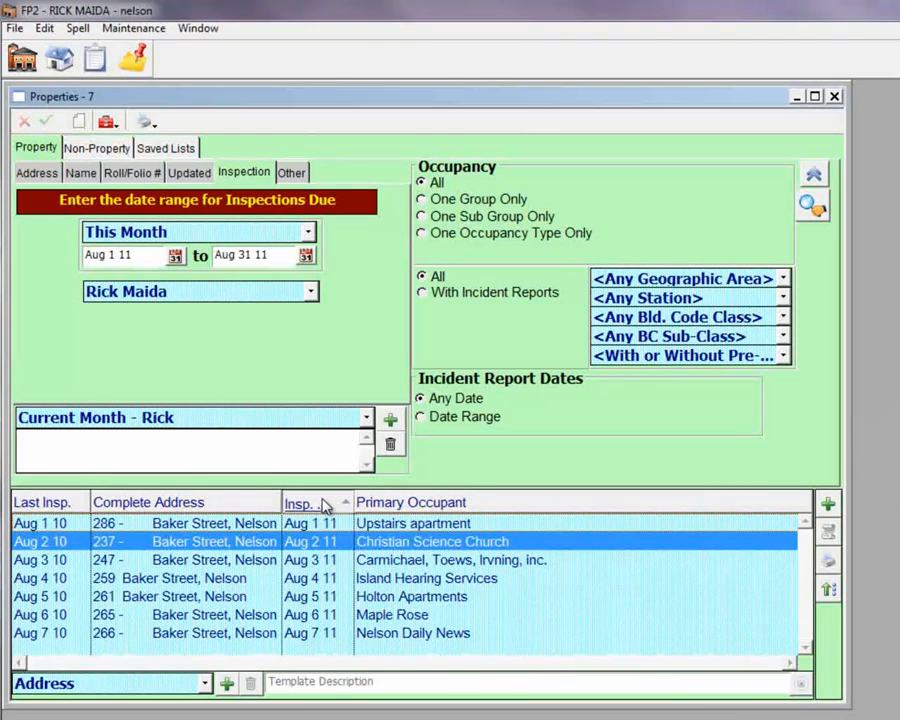
click(324, 505)
click(324, 503)
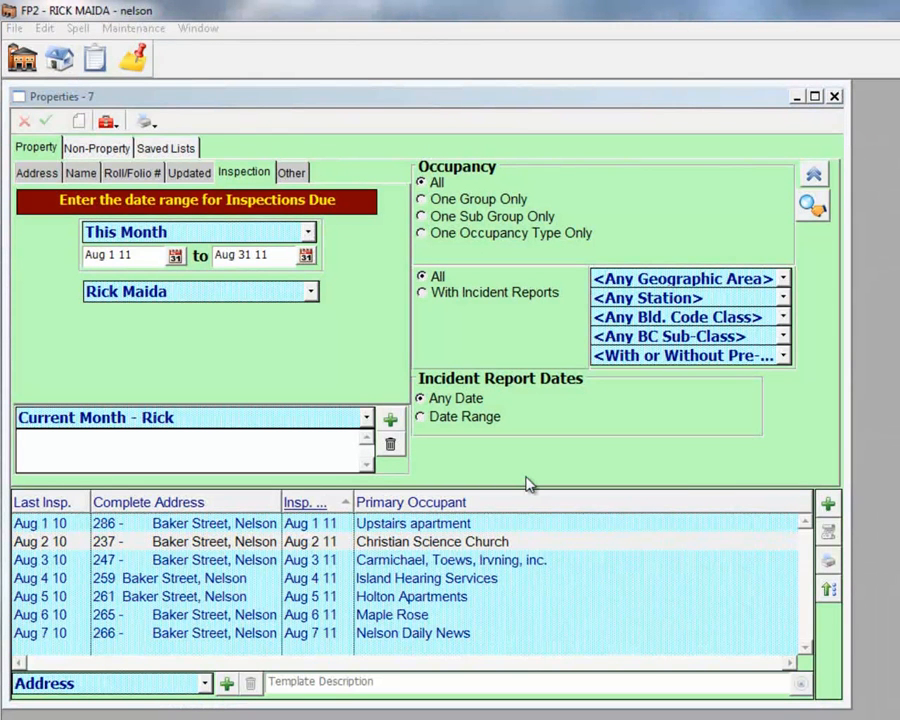
- Add a new list template named "Scheduled Inspections" from the current property list layout and save it
click(228, 686)
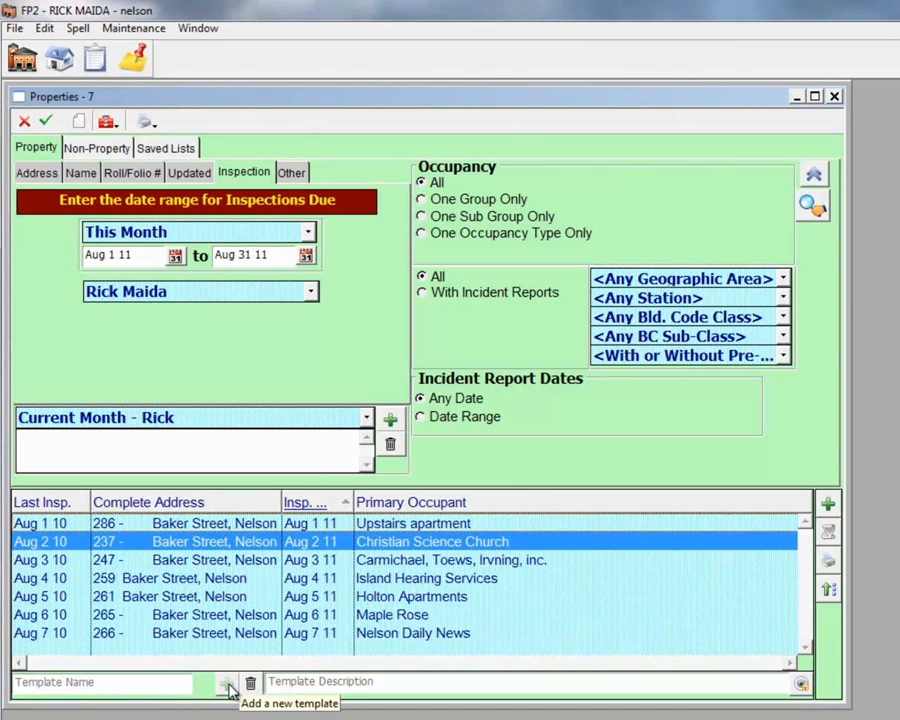
click(171, 683)
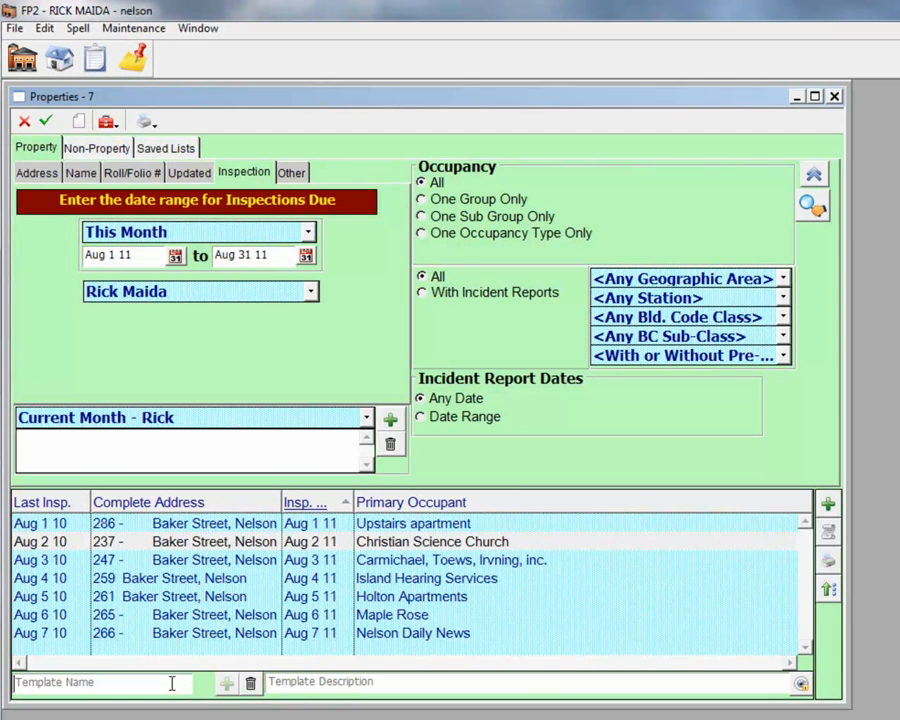
text(Schedu)
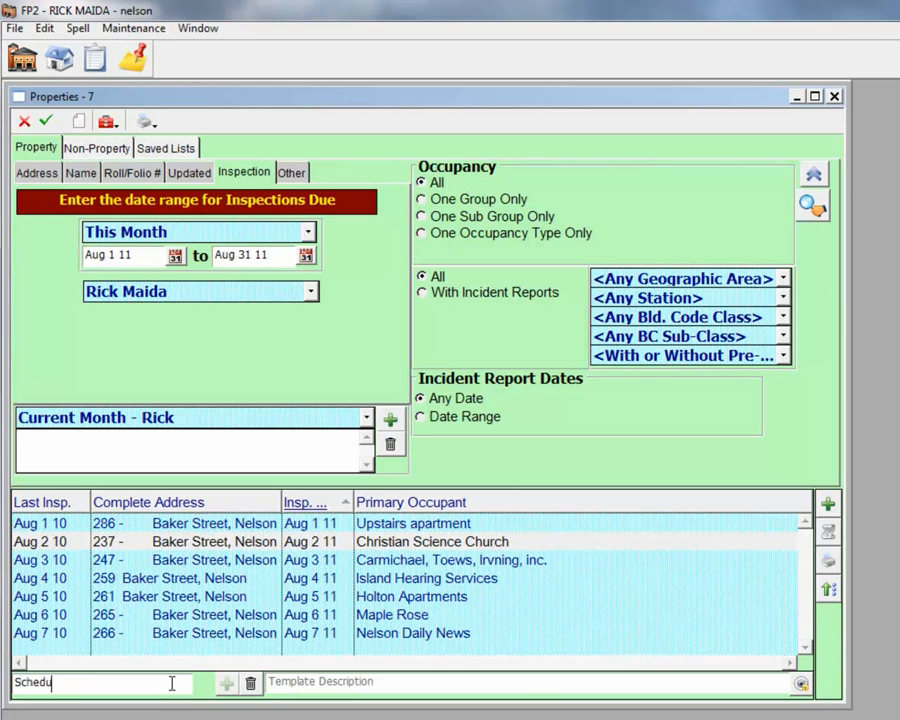
text(led Inspection)
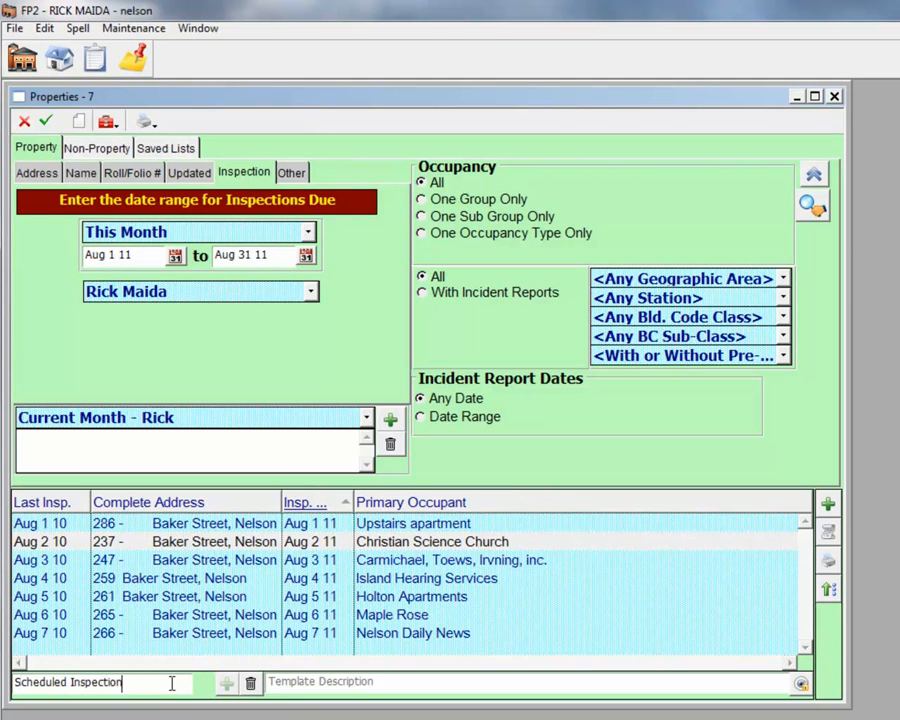
text(s)
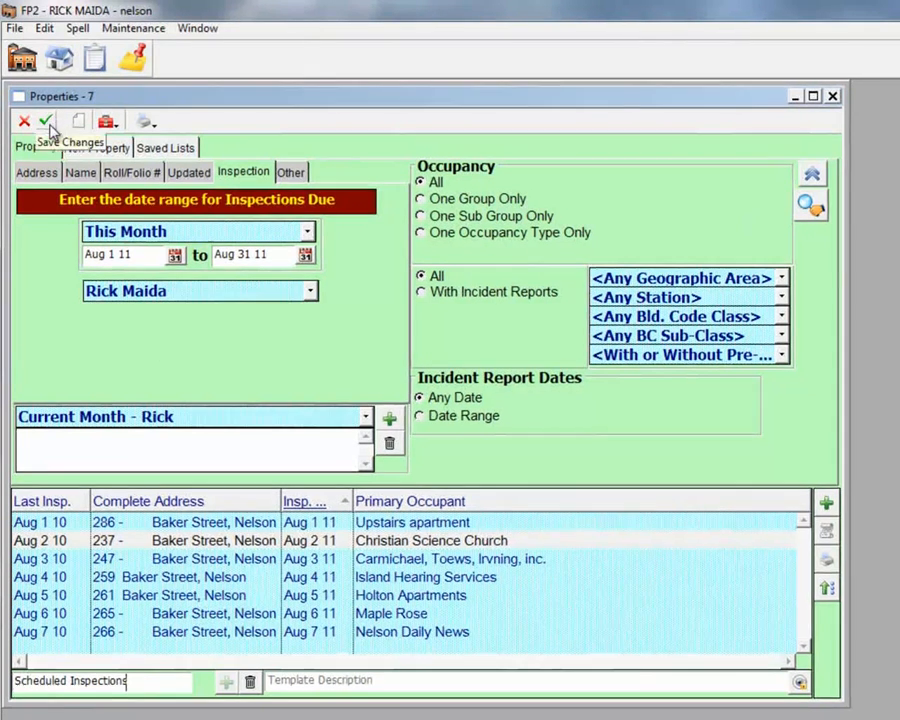
click(47, 122)
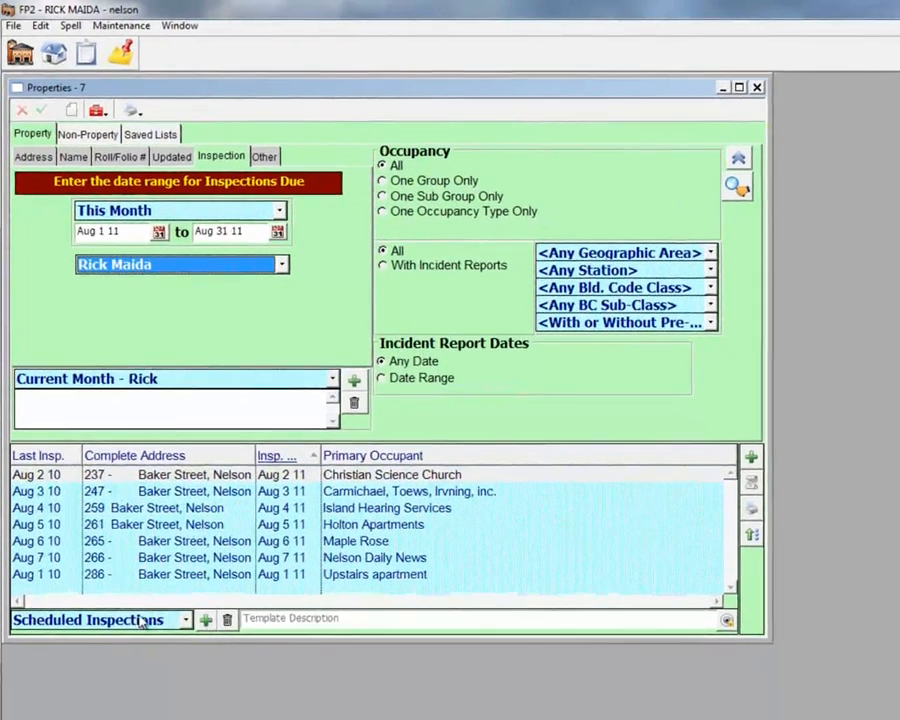
- Save the property list layout as <My List Template>, and close and reopen the Properties window
right_click(143, 621)
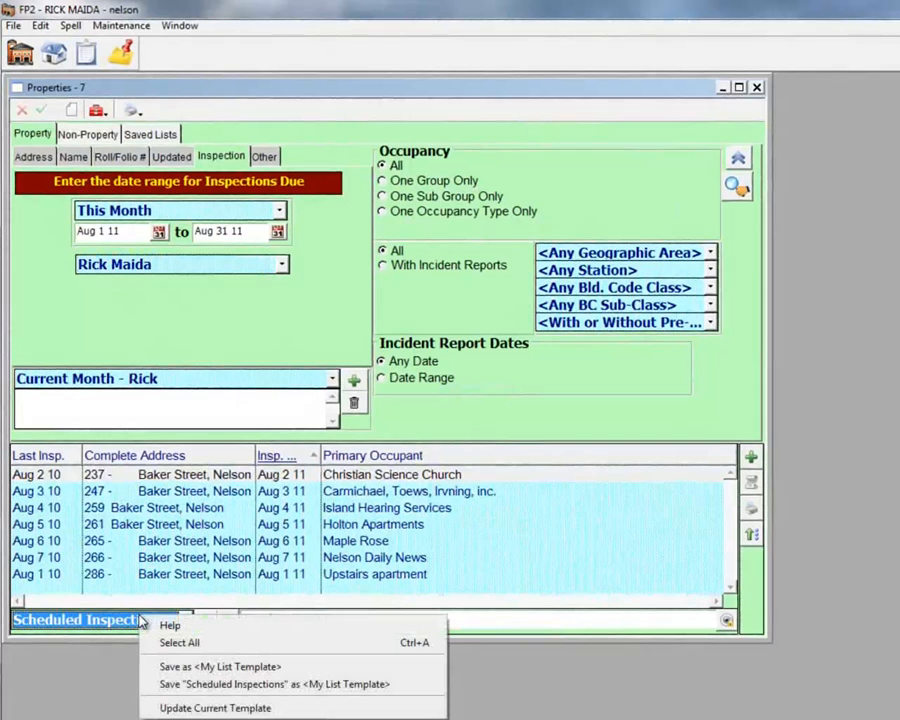
click(165, 667)
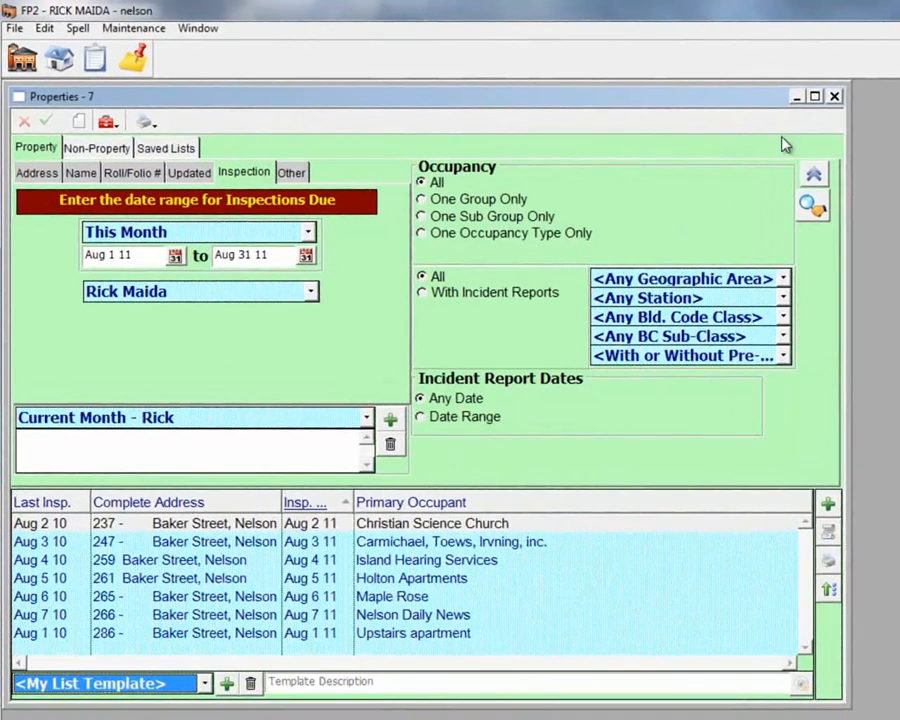
click(834, 96)
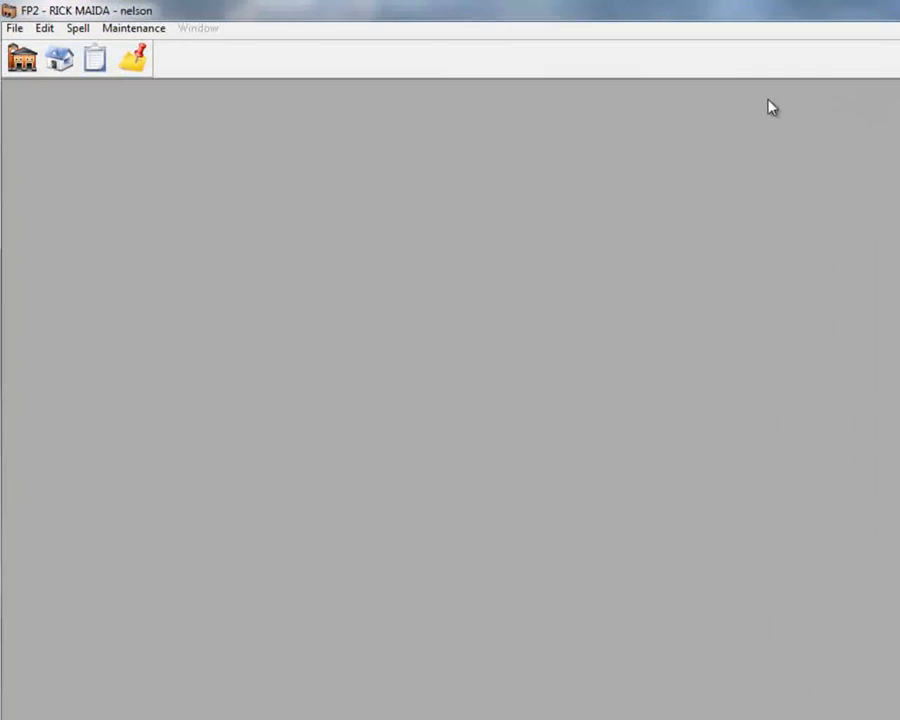
click(62, 62)
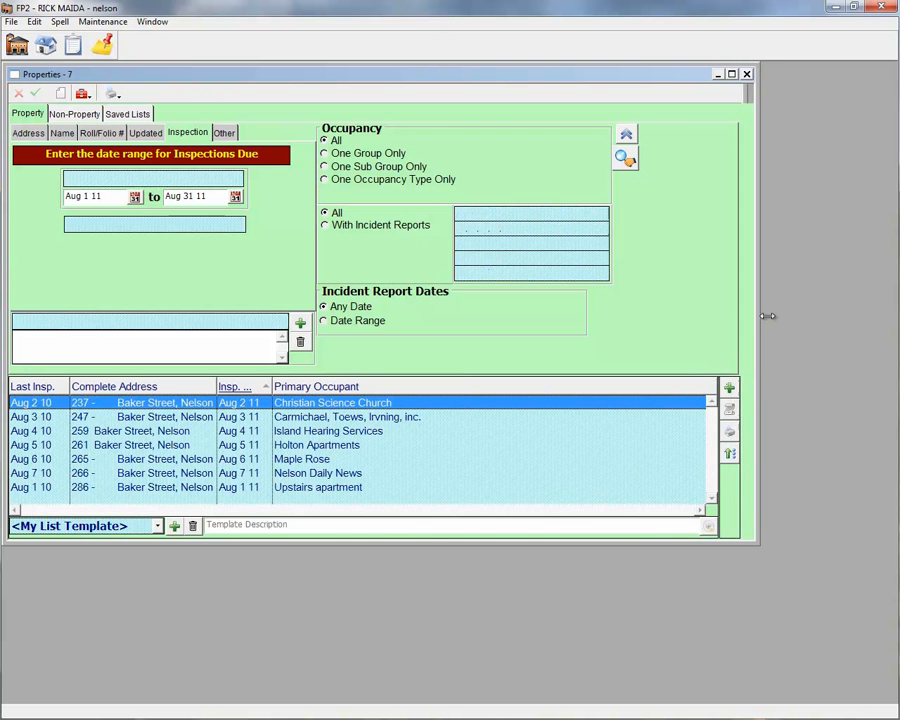
- Widen and shorten the Properties window, and place the Inspections window over its lower part with its width matched to it
drag(758, 314, 876, 314)
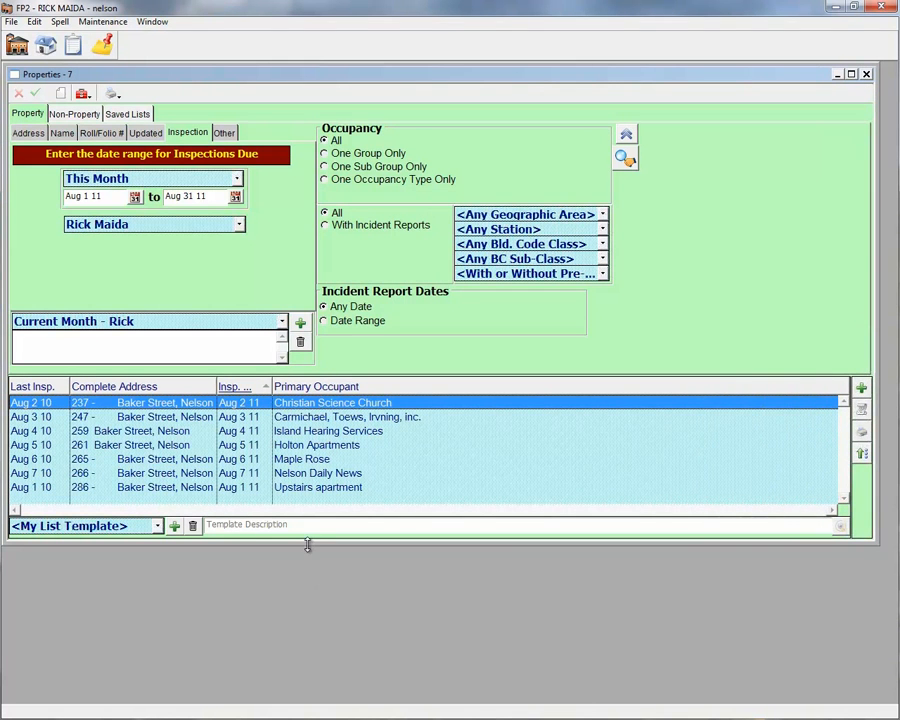
drag(308, 545, 312, 489)
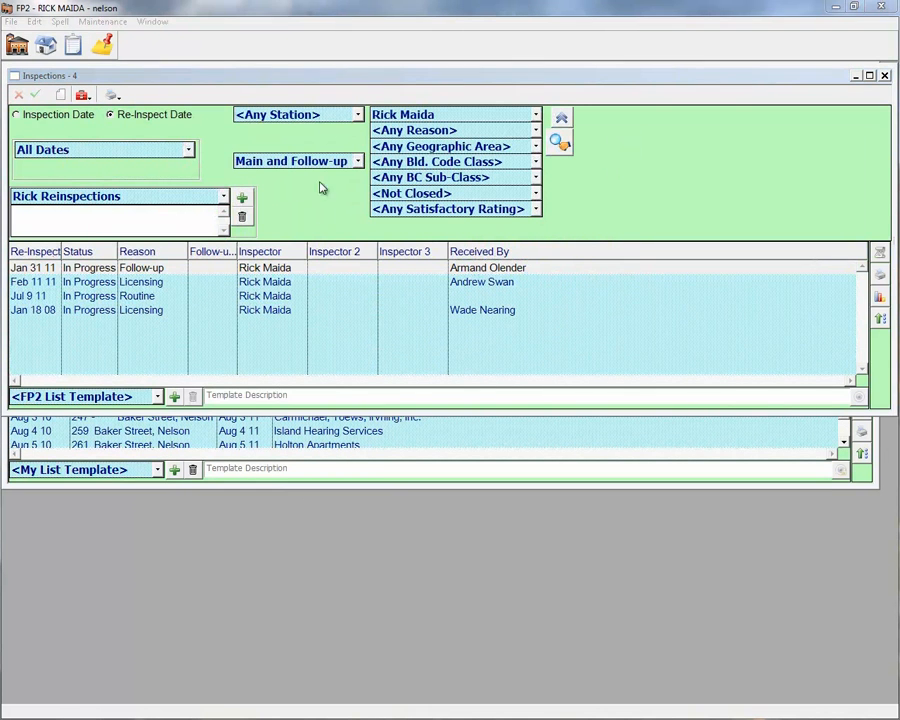
click(318, 83)
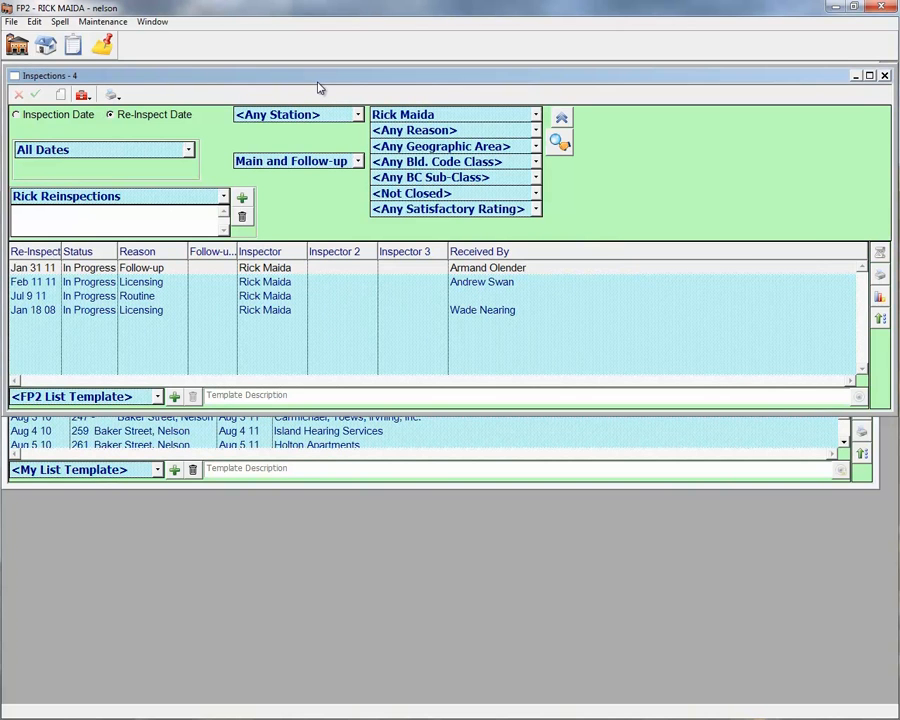
drag(318, 88, 322, 391)
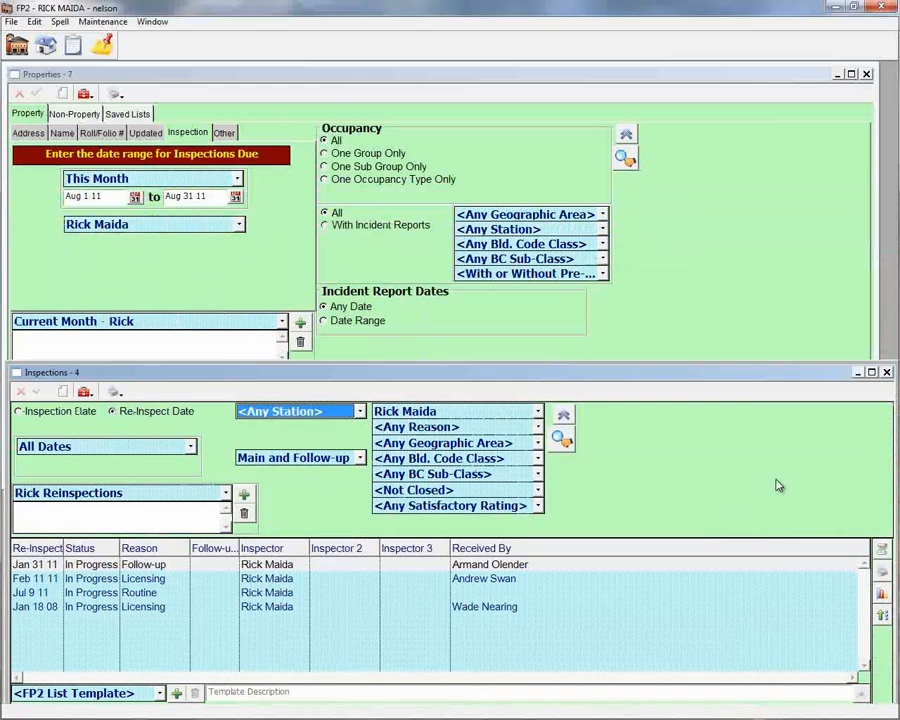
drag(893, 524, 874, 527)
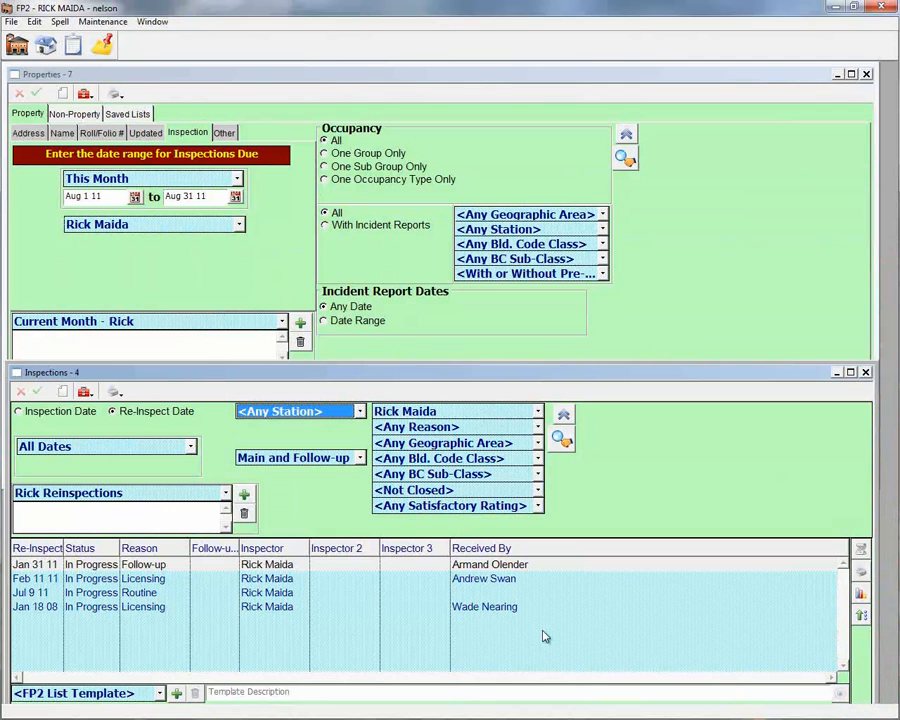
- Save the window size and position of both the Inspections and the Properties windows
right_click(579, 512)
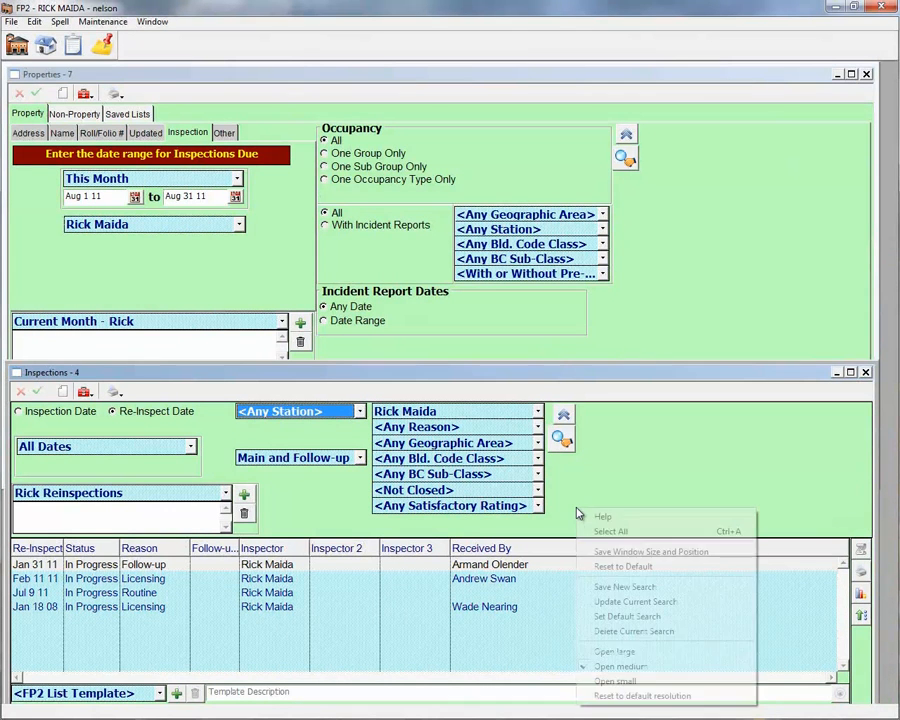
click(636, 553)
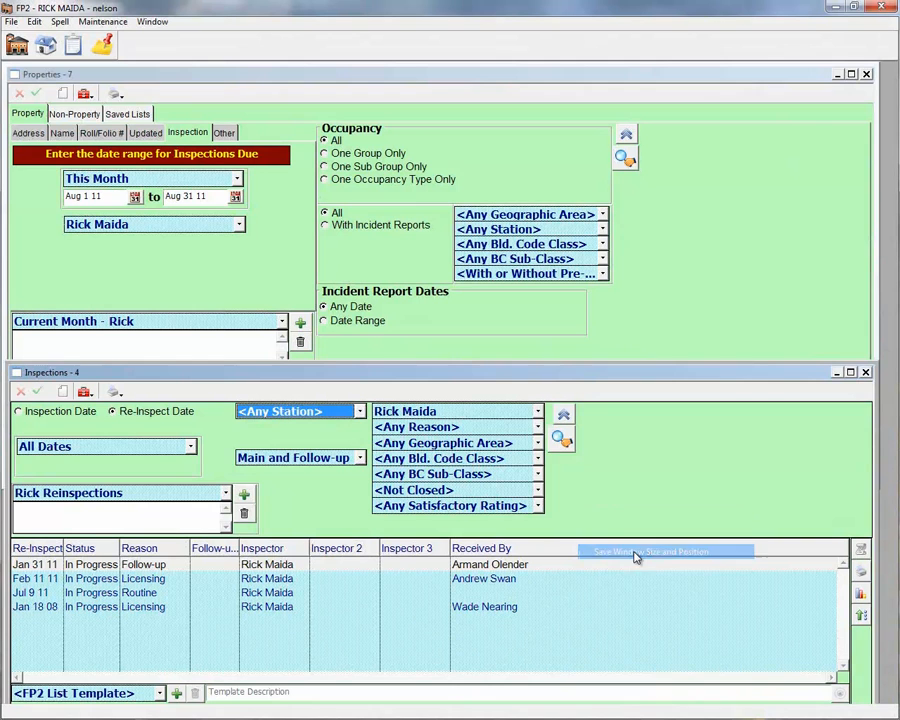
right_click(648, 284)
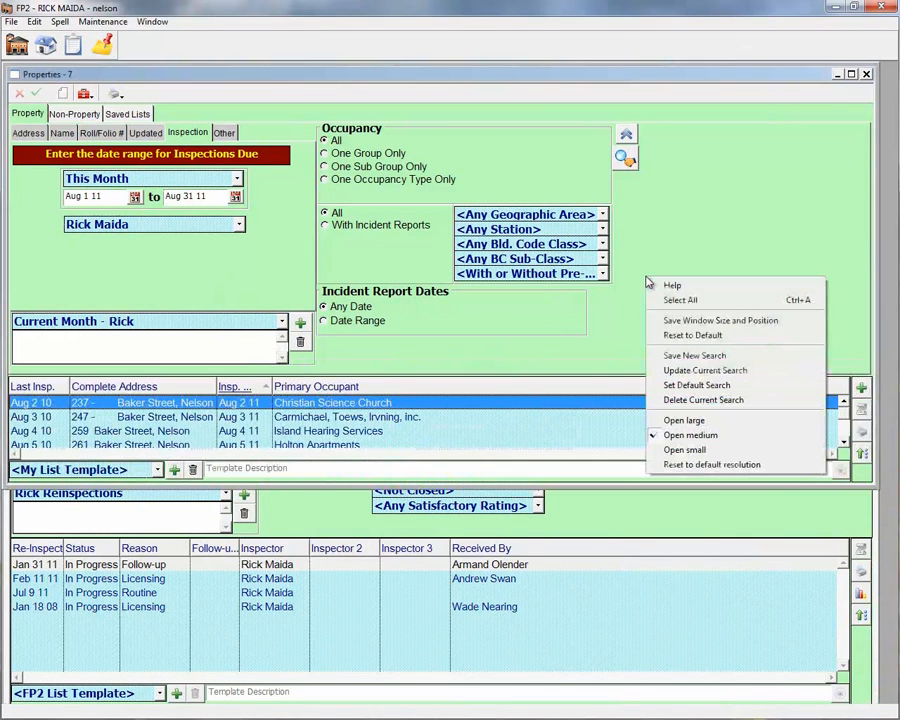
click(675, 323)
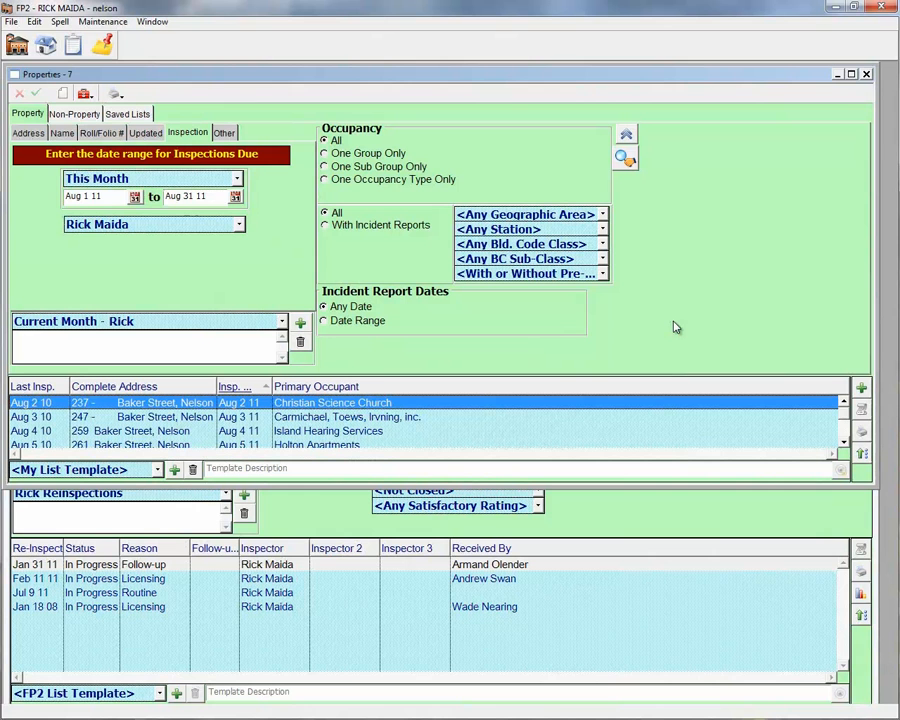
- Log in again on the Local Computer to the nelson database with the same user account
click(11, 21)
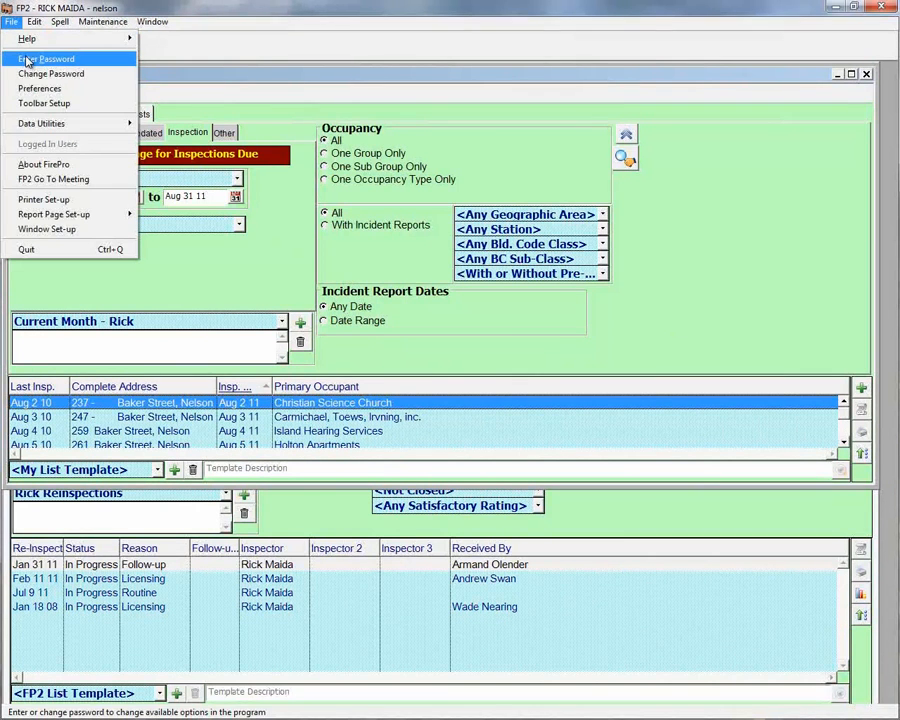
click(27, 60)
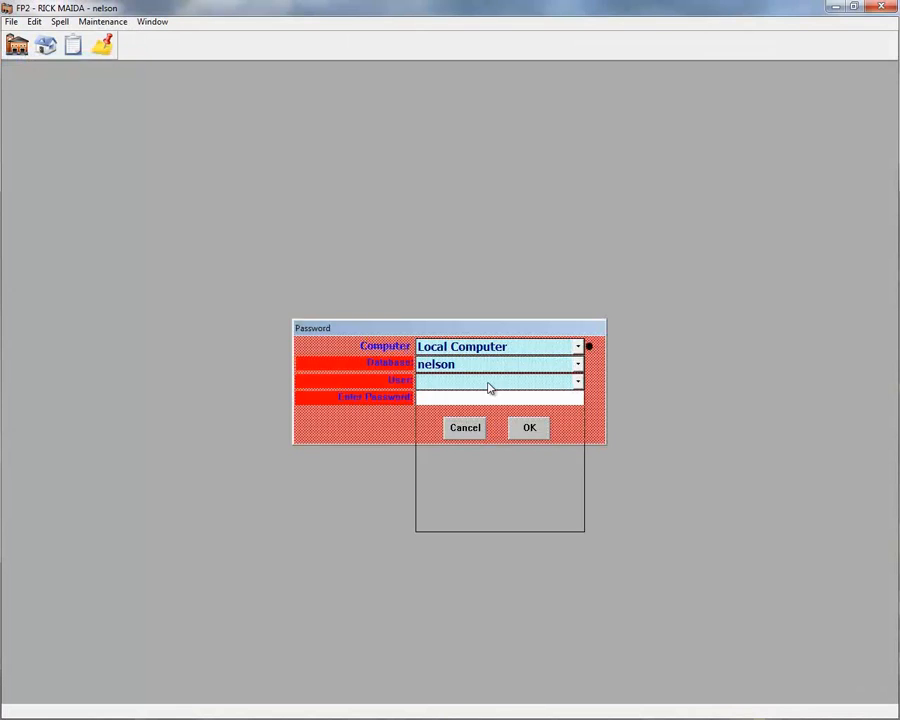
click(472, 508)
click(540, 430)
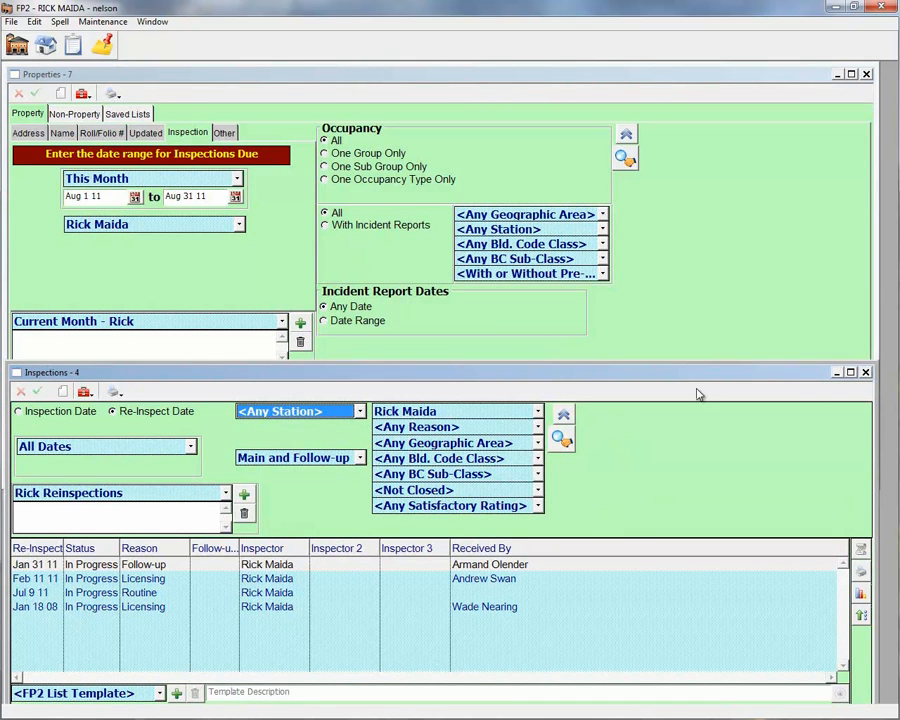
- Close the Inspections and Properties windows and open the Home window
click(866, 372)
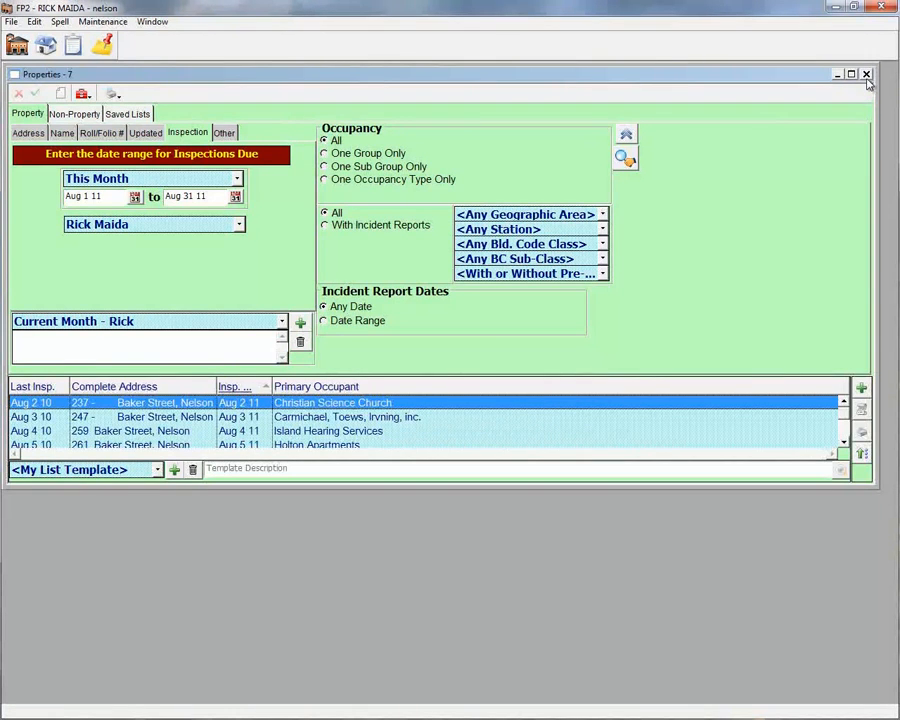
click(866, 75)
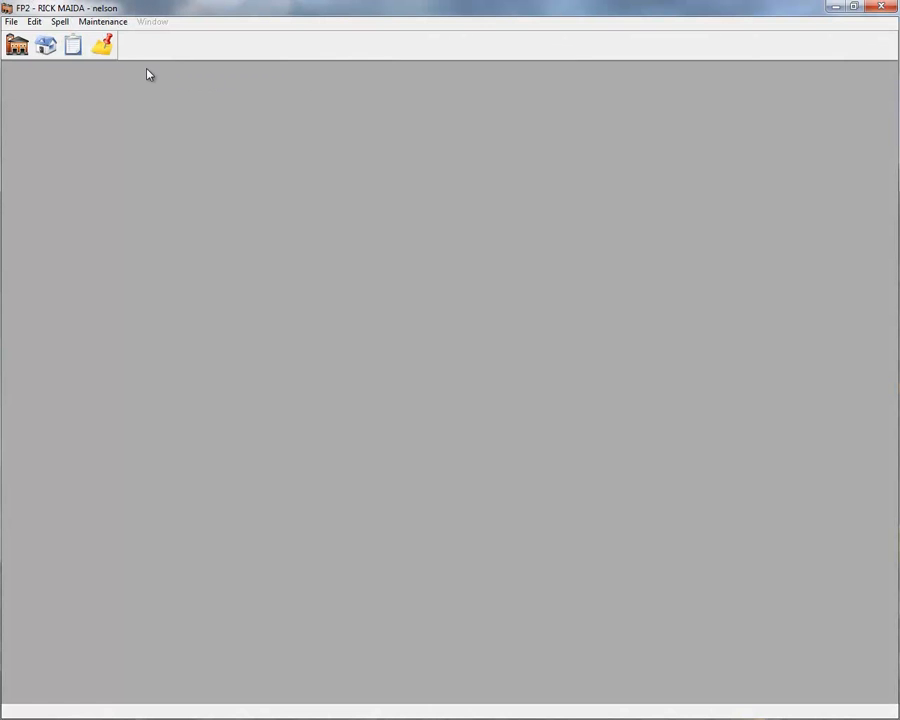
click(18, 44)
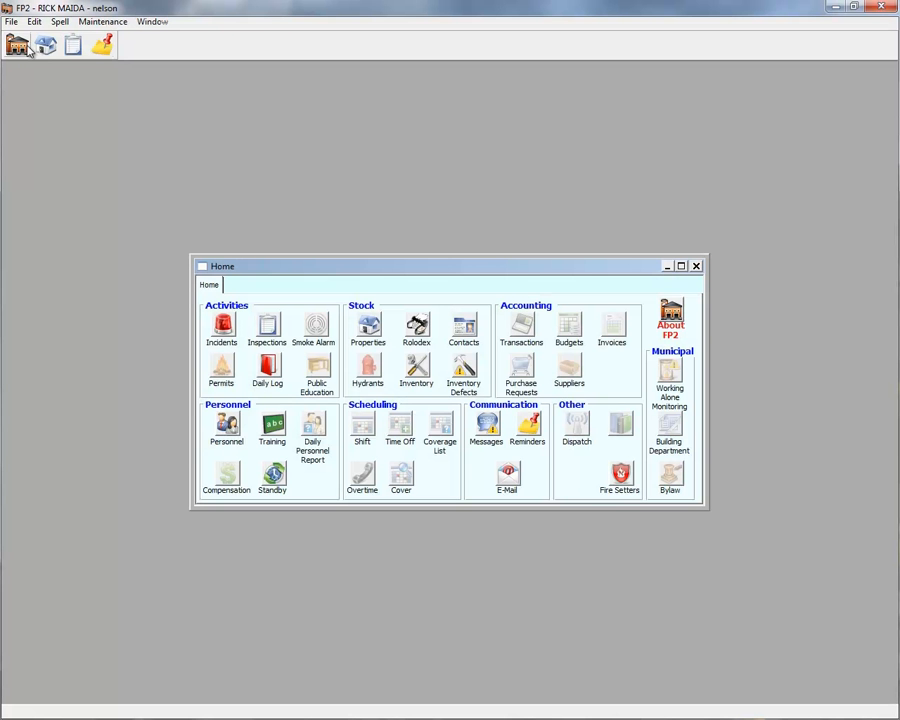